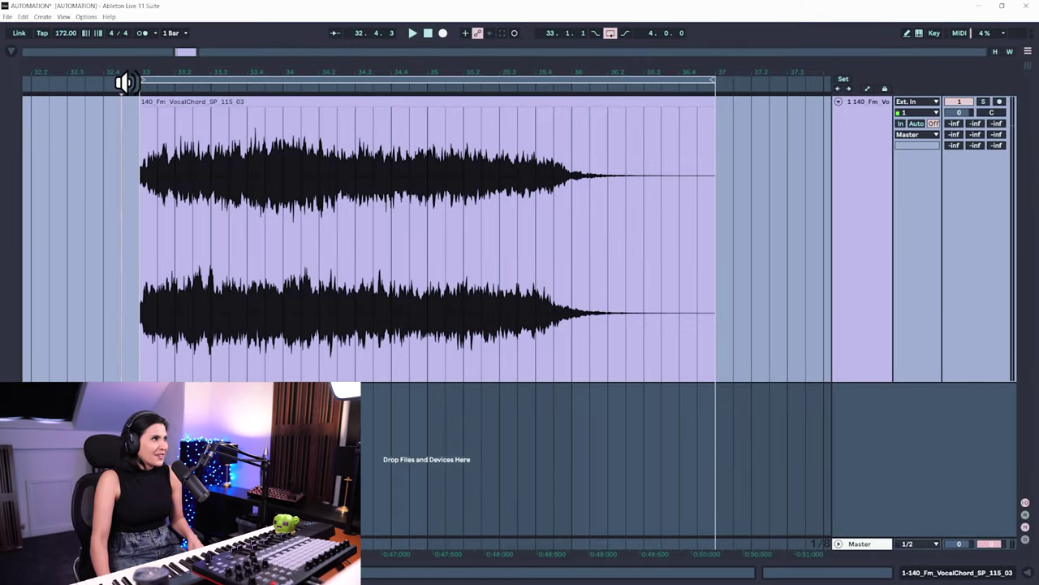
Step: Play back the vocal chord clip from just before bar 33
left_click(126, 82)
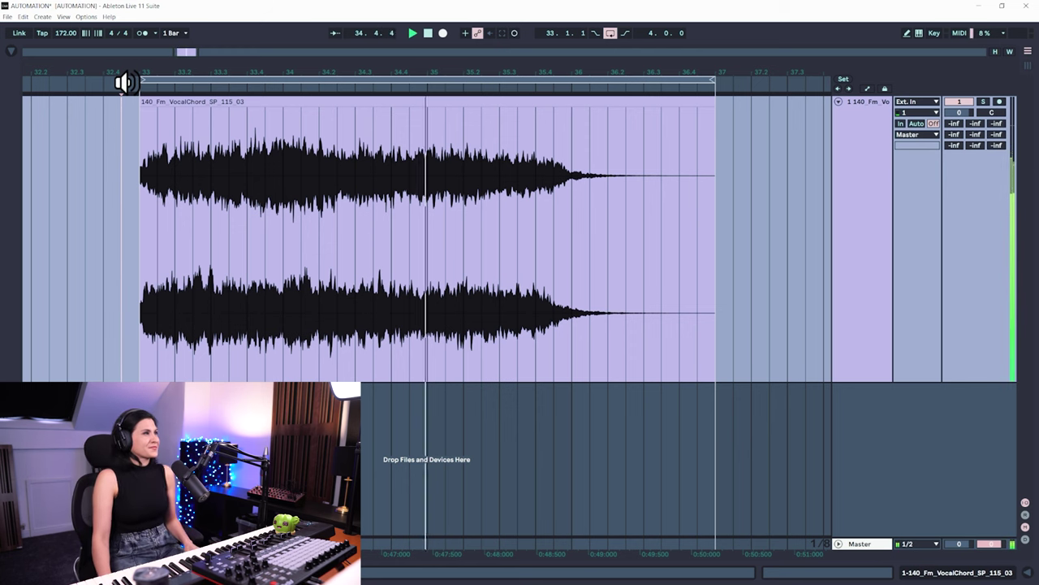
key("space")
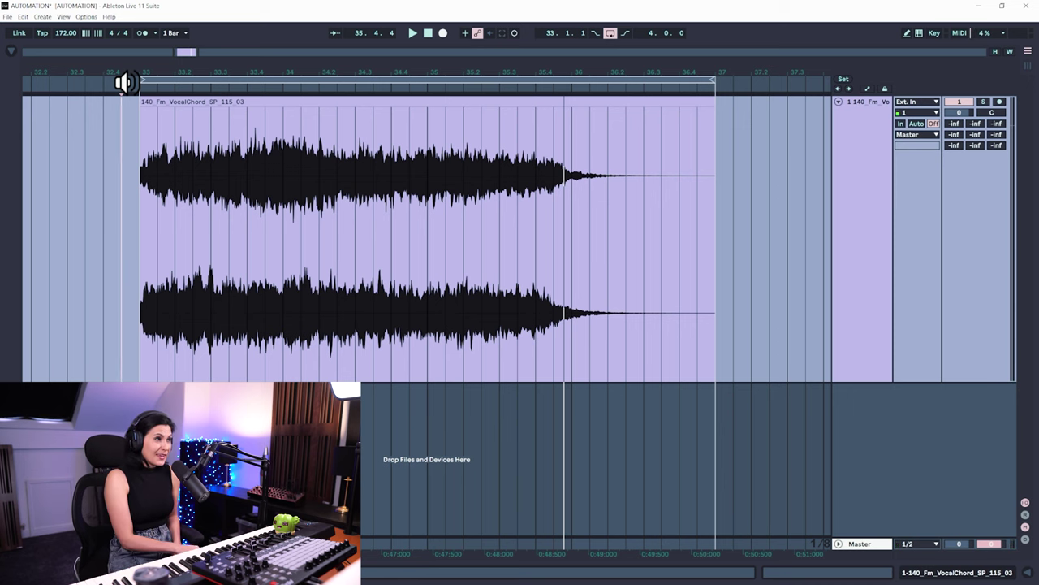
Step: Switch the Arrangement to automation mode so the vocal chord track's automation can be edited
key("a")
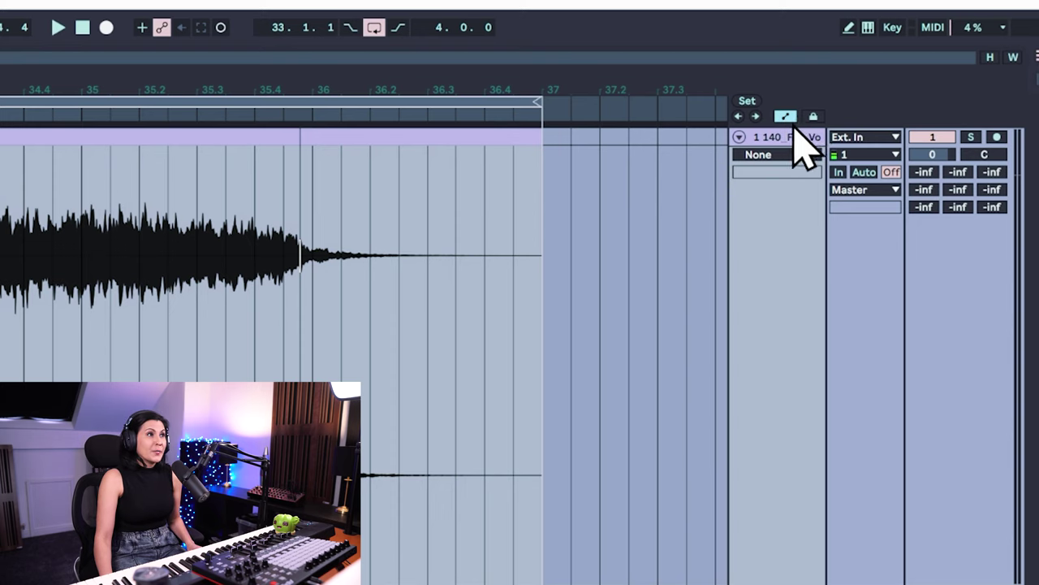
left_click(765, 210)
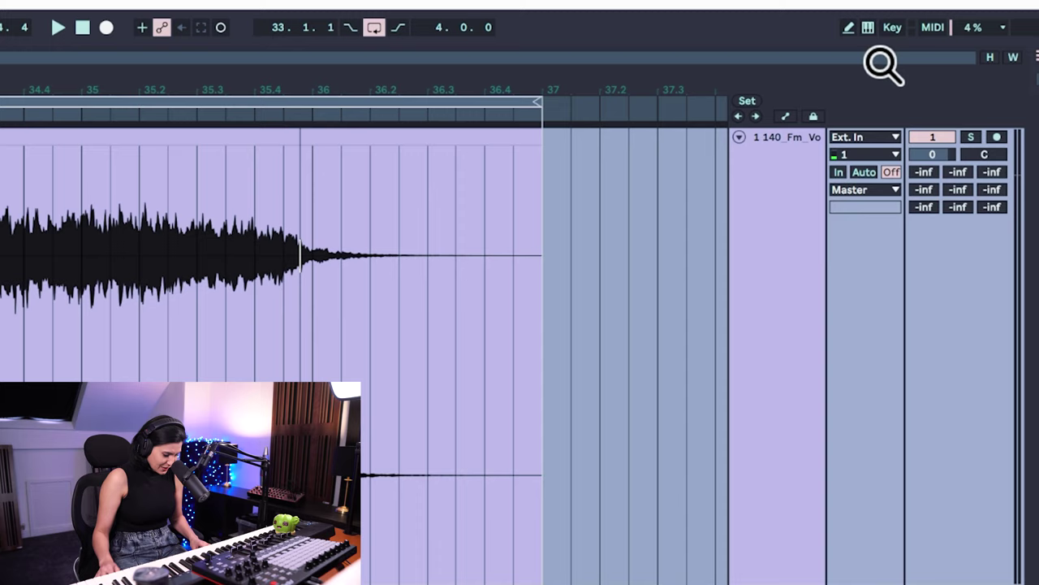
key("ctrl+alt+i")
key("ctrl+alt+i")
key("ctrl+alt+i")
key("ctrl+alt+i")
key("ctrl+alt+i")
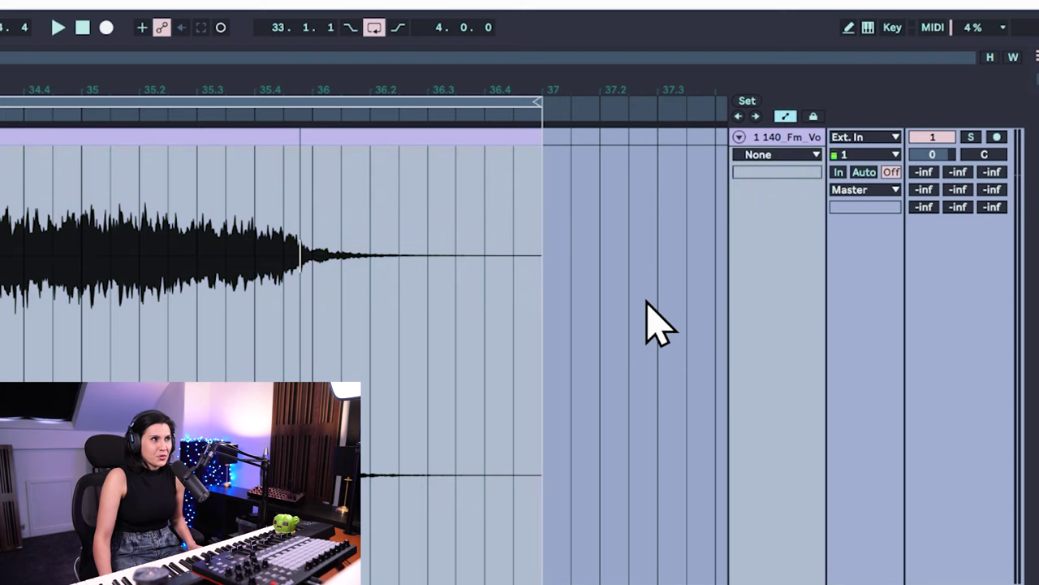
Step: Choose the Mixer's Track Volume as the automation parameter shown on the vocal chord track
left_click(768, 154)
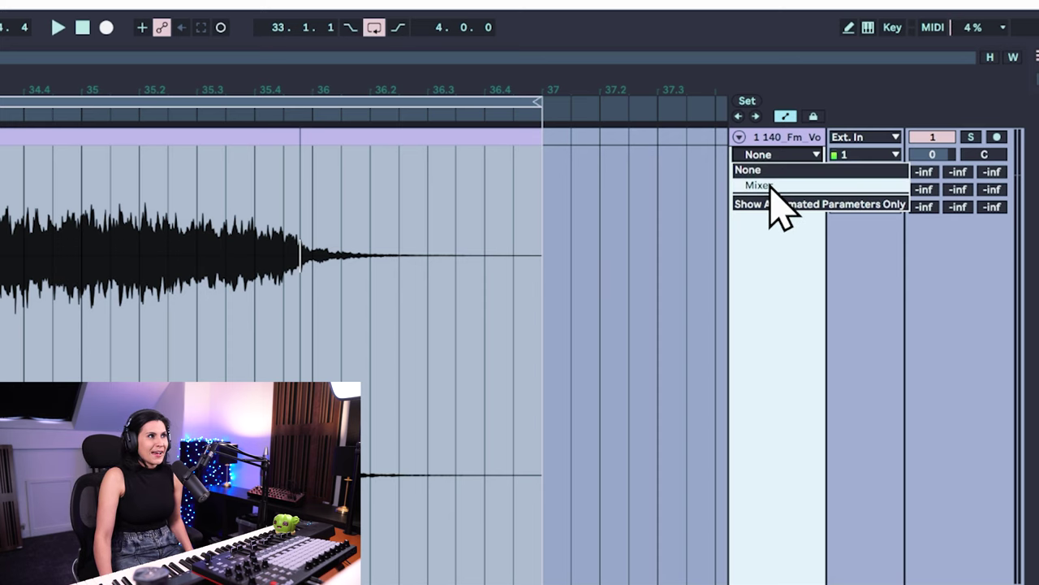
left_click(771, 186)
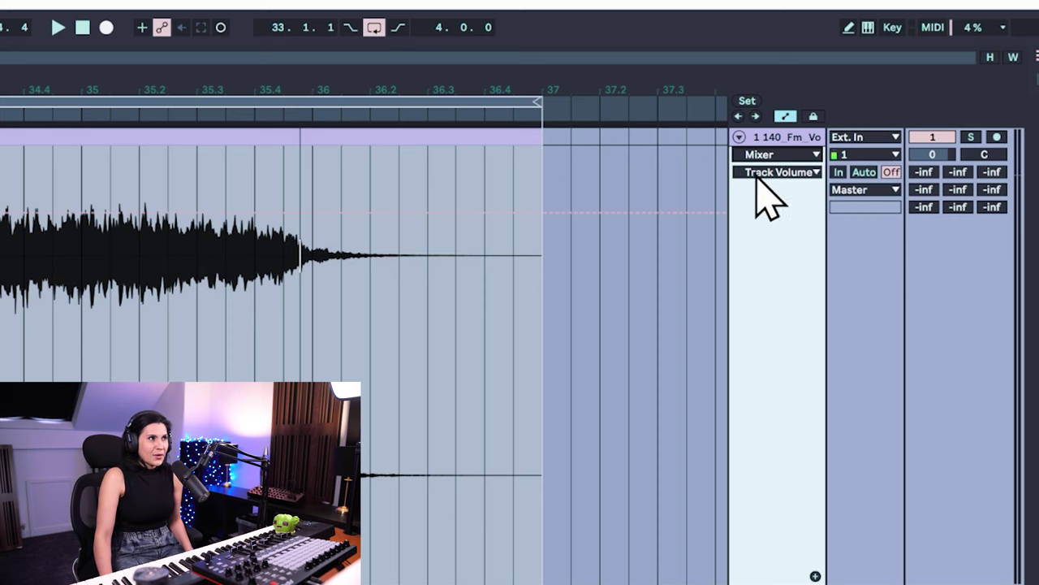
left_click(781, 173)
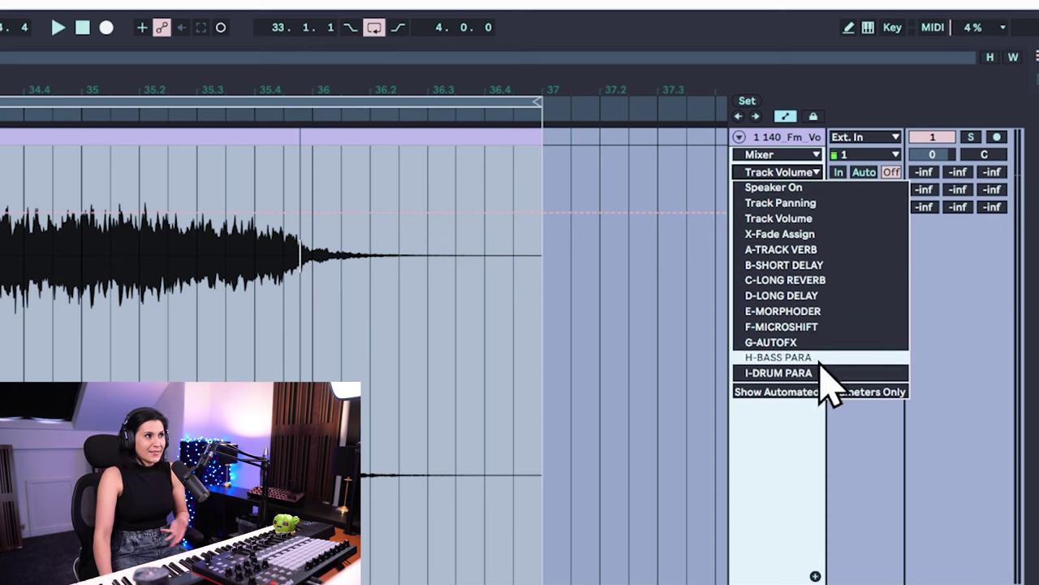
left_click(784, 217)
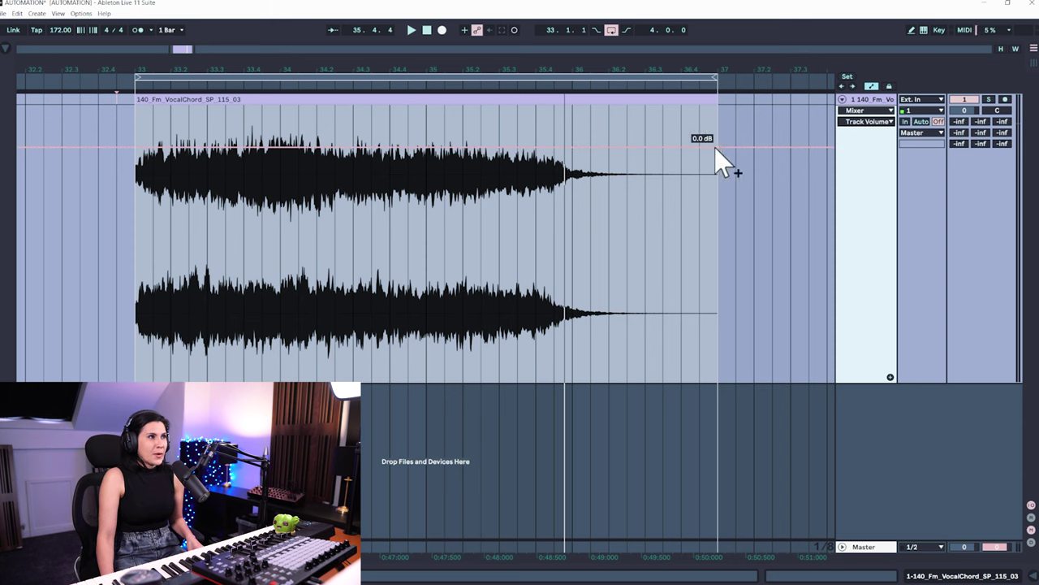
left_click(865, 122)
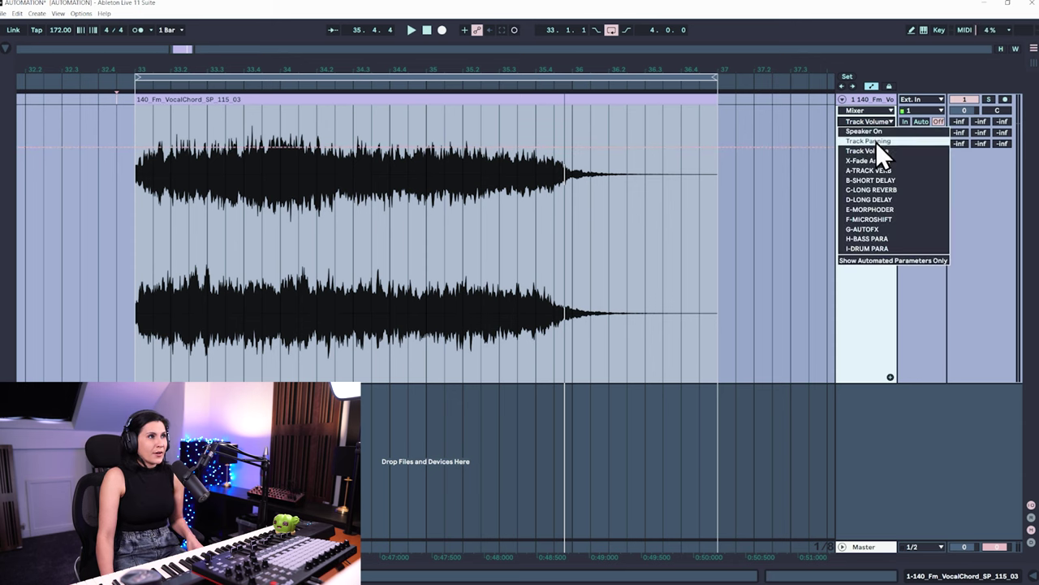
left_click(873, 150)
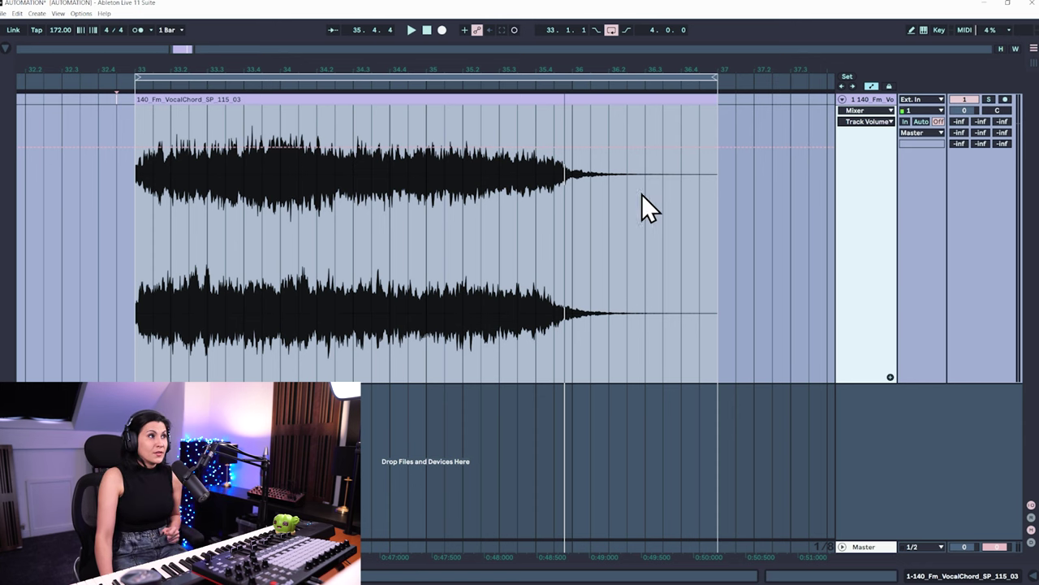
Step: Add four 0.0 dB breakpoints to the Track Volume line between about bars 35.3 and 36.4
left_click(681, 147)
left_click(621, 147)
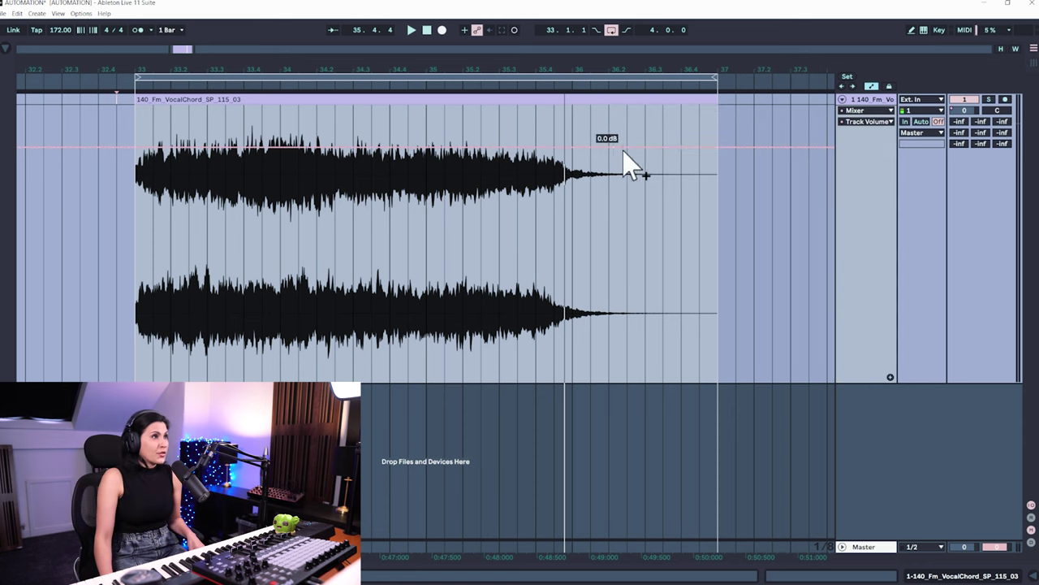
left_click(573, 148)
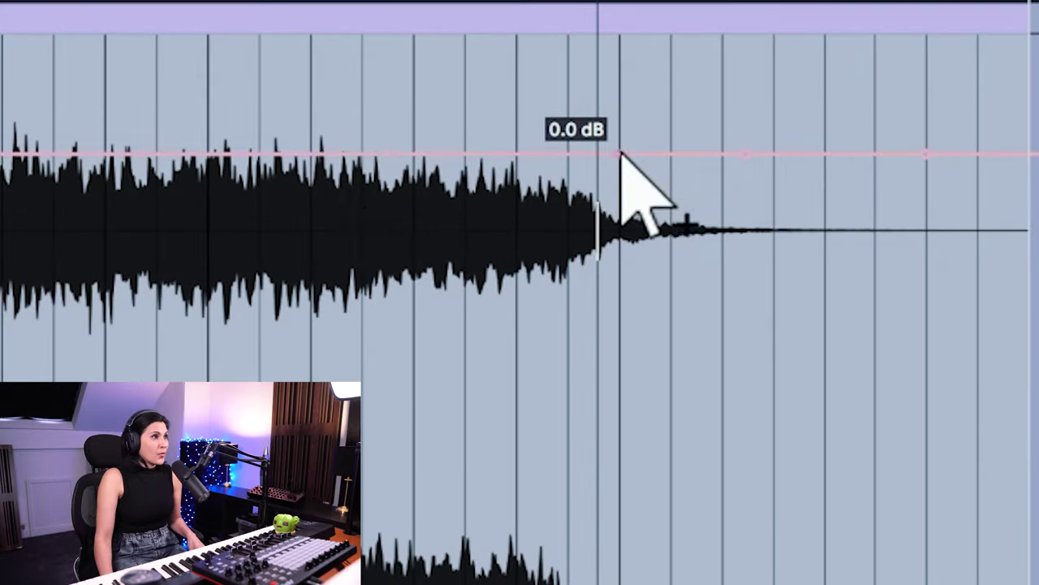
left_click(390, 154)
Step: Shape the volume envelope with a dip near bar 34.2, a deeper drop at about 36.2, and a partial rise by 36.3
left_click_drag(619, 153, 722, 348)
left_click_drag(746, 153, 824, 208)
left_click_drag(926, 153, 926, 220)
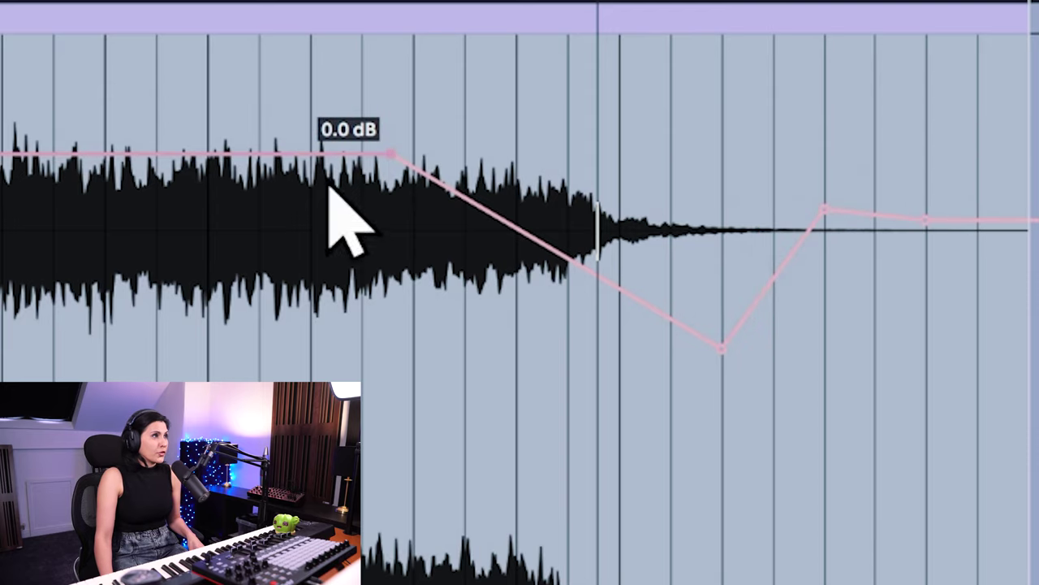
left_click_drag(333, 190, 0, 245)
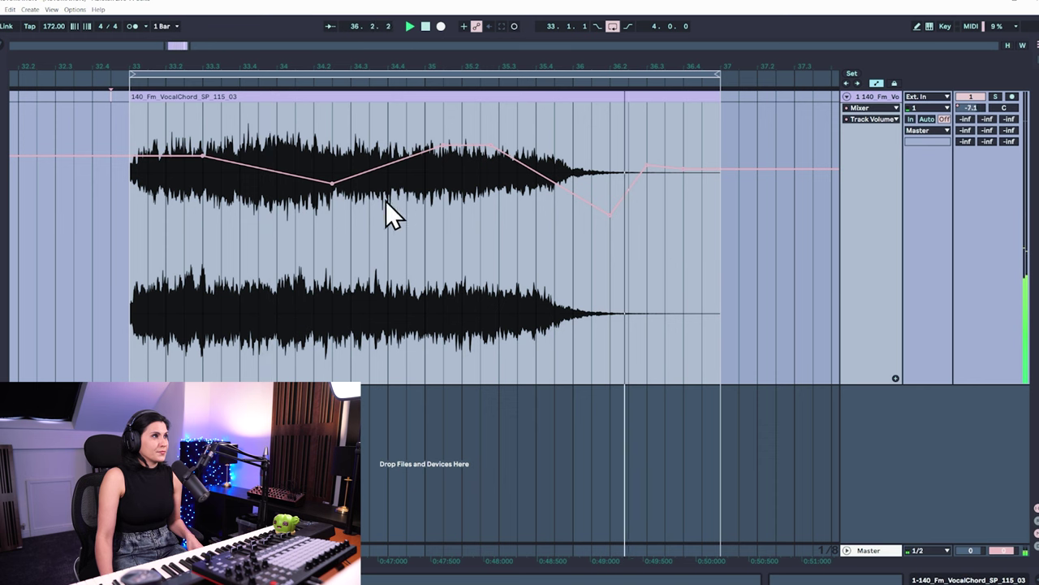
left_click_drag(334, 185, 315, 221)
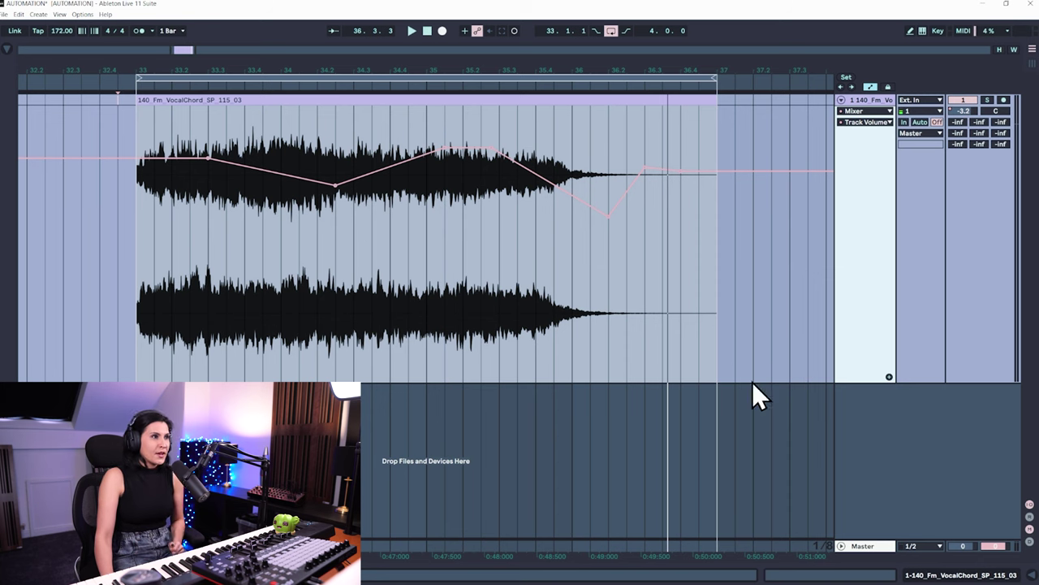
Step: Move the Track Volume automation into its own lane below the clip
left_click(889, 378)
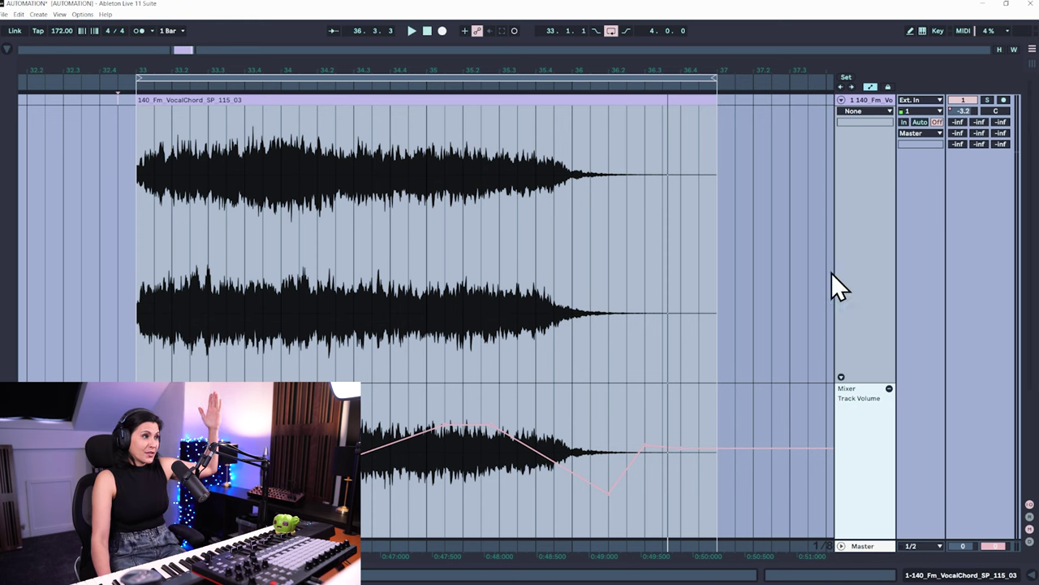
scroll(780, 333, "down", 2)
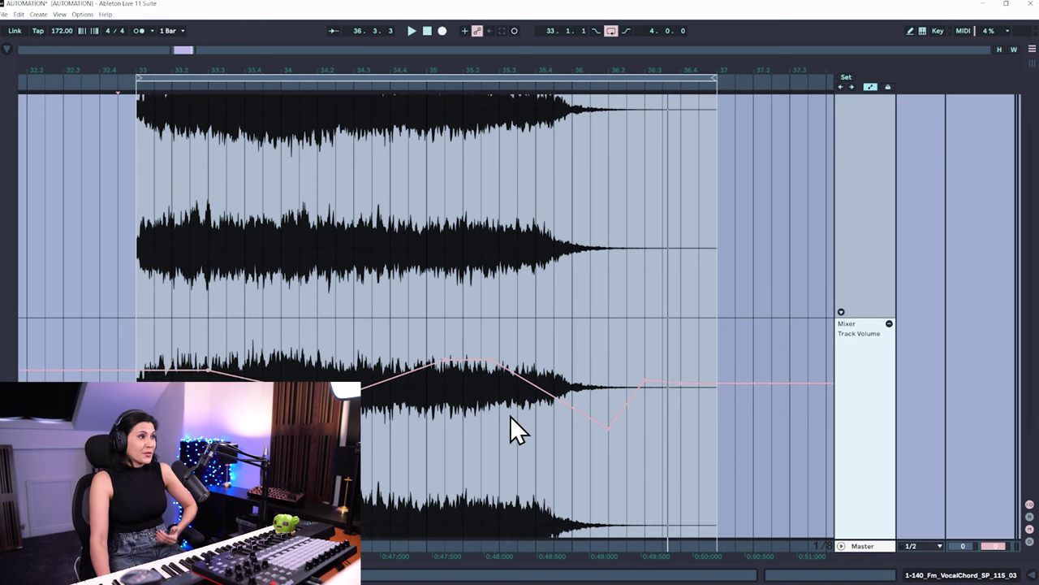
scroll(520, 415, "up", 2)
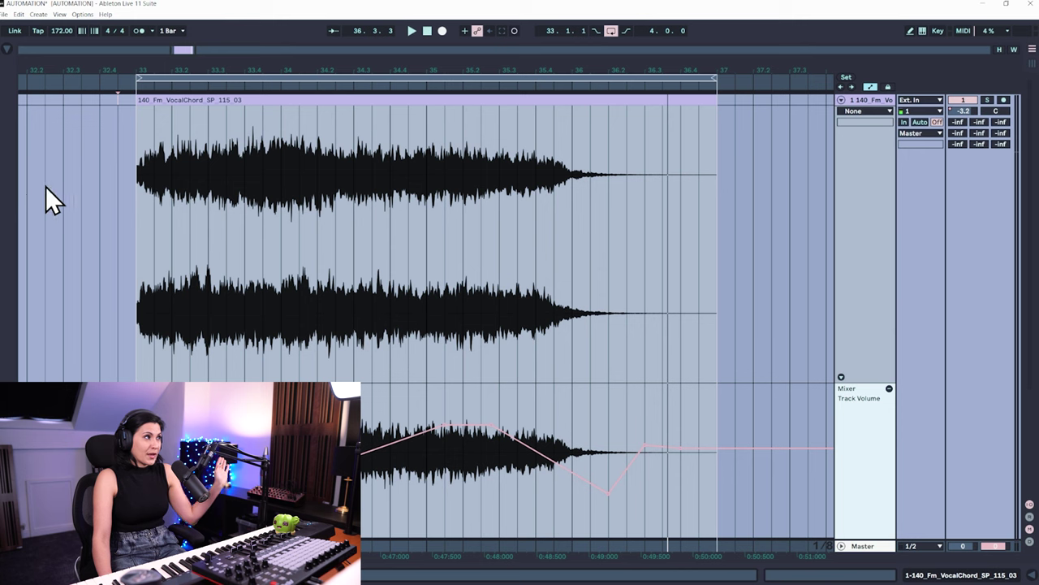
Step: Set the main track lane to show the Mixer's Track Panning automation
left_click(862, 112)
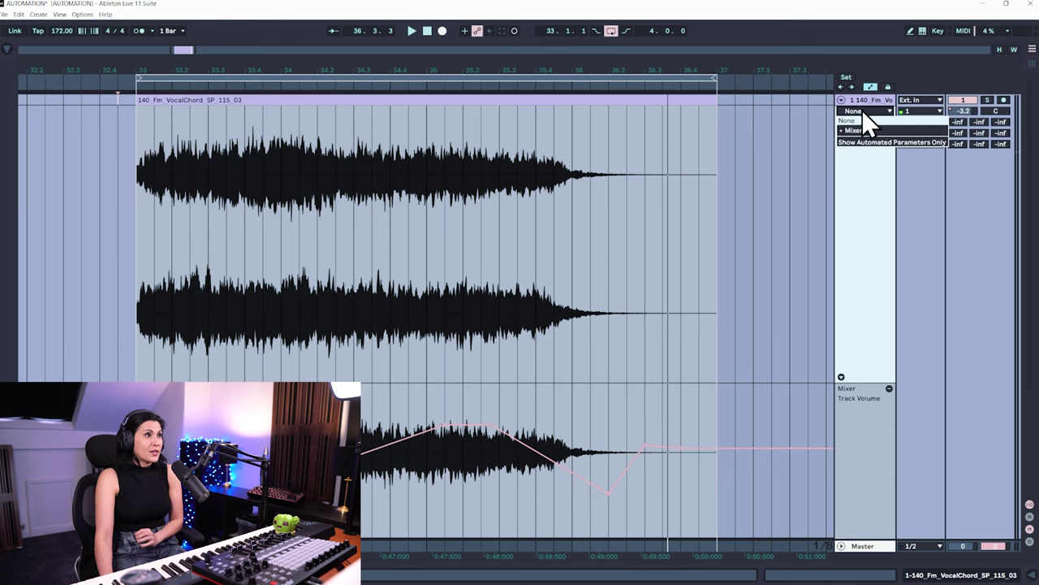
left_click(864, 135)
left_click(865, 123)
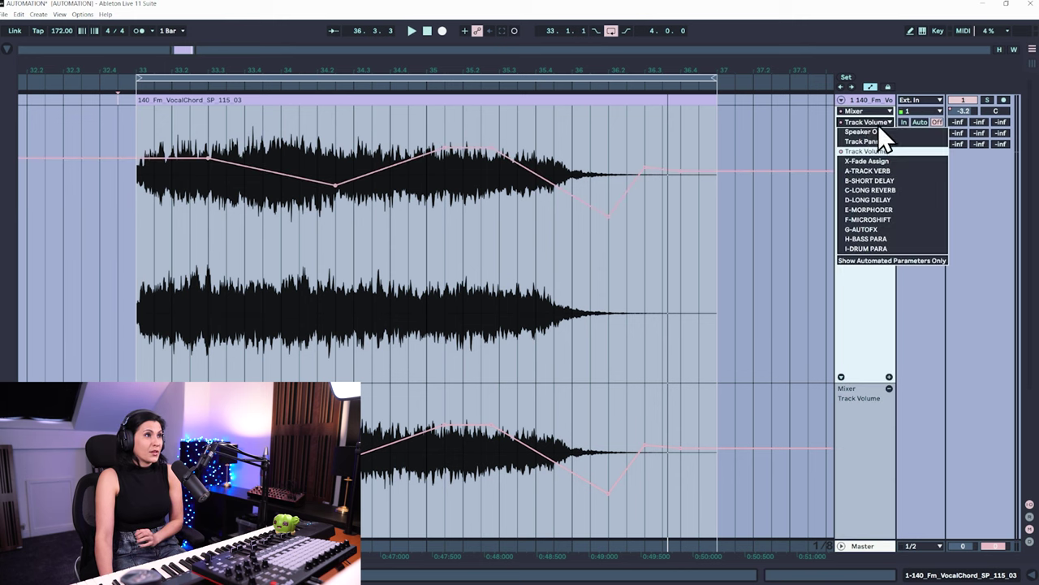
left_click(886, 144)
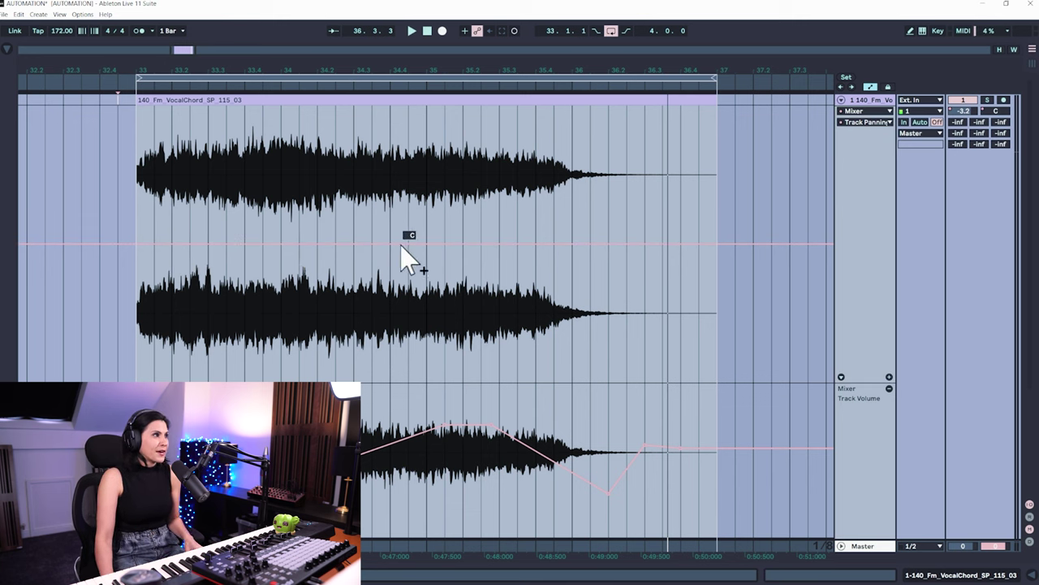
Step: Draw a panning envelope peaking at 27R near bar 34, dropping to 37L at bar 35 and rising to 24R near bar 36, and play it back
left_click_drag(305, 245, 298, 169)
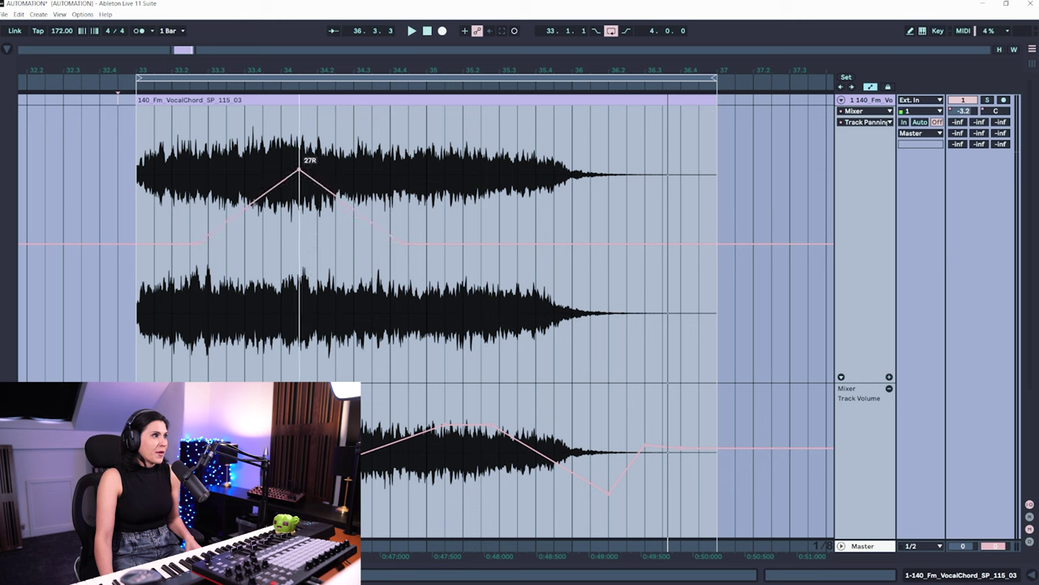
left_click_drag(406, 241, 426, 341)
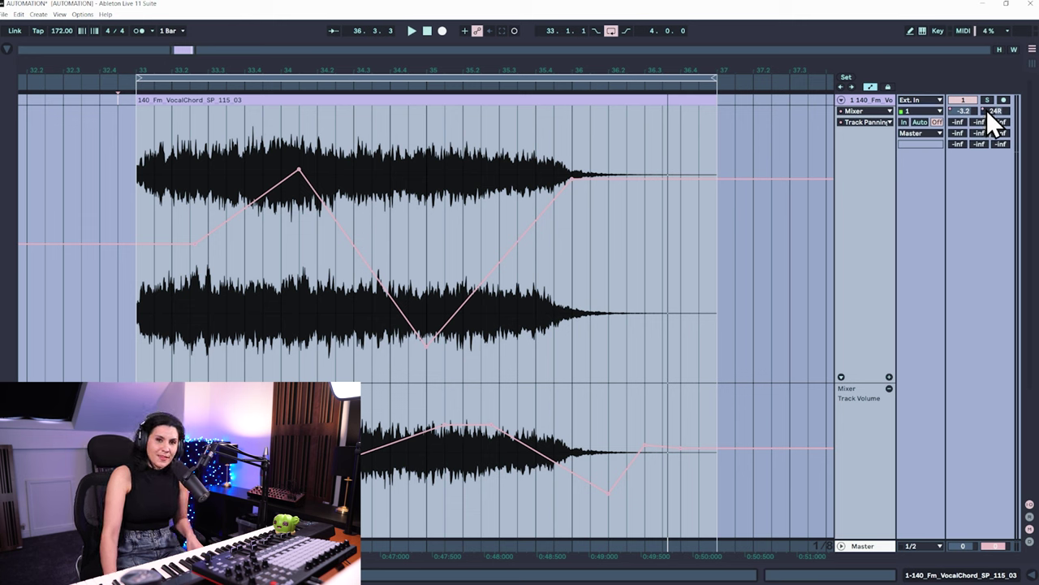
left_click(119, 79)
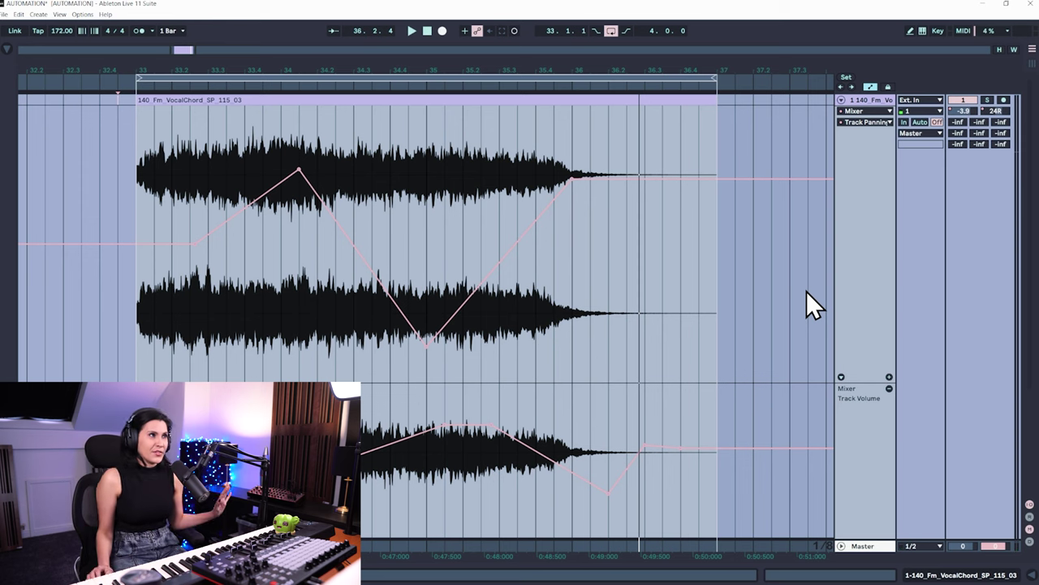
Step: Try a separate lane for the Track Panning automation, and return panning to the main track lane
scroll(806, 291, "down", 2)
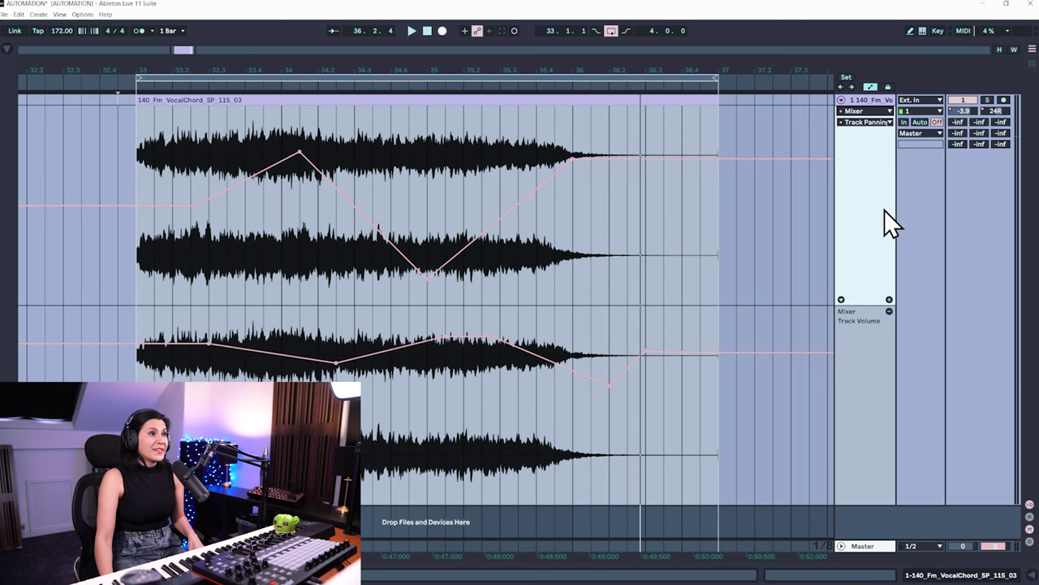
left_click(889, 301)
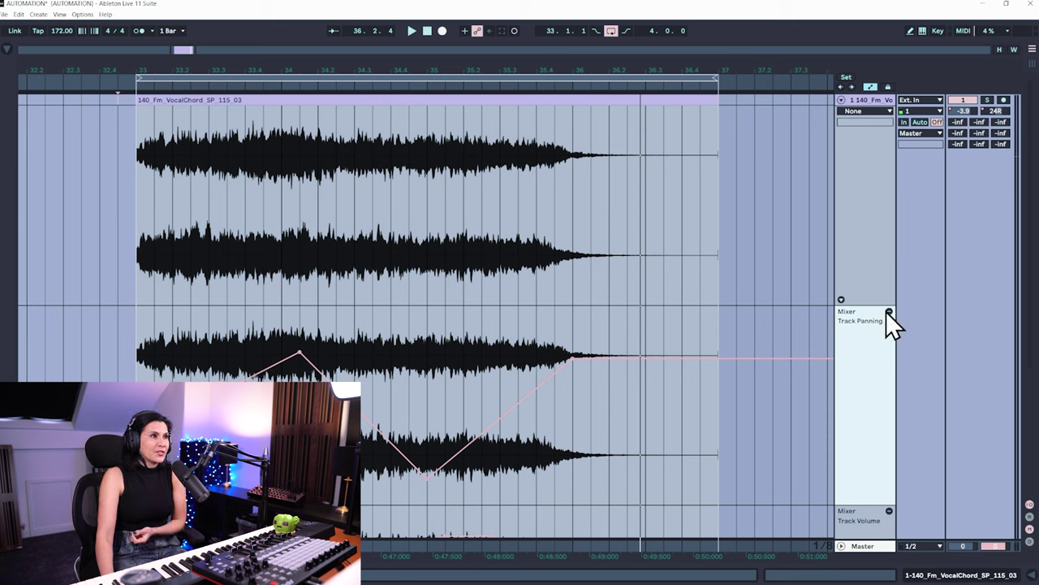
left_click(889, 311)
left_click(874, 111)
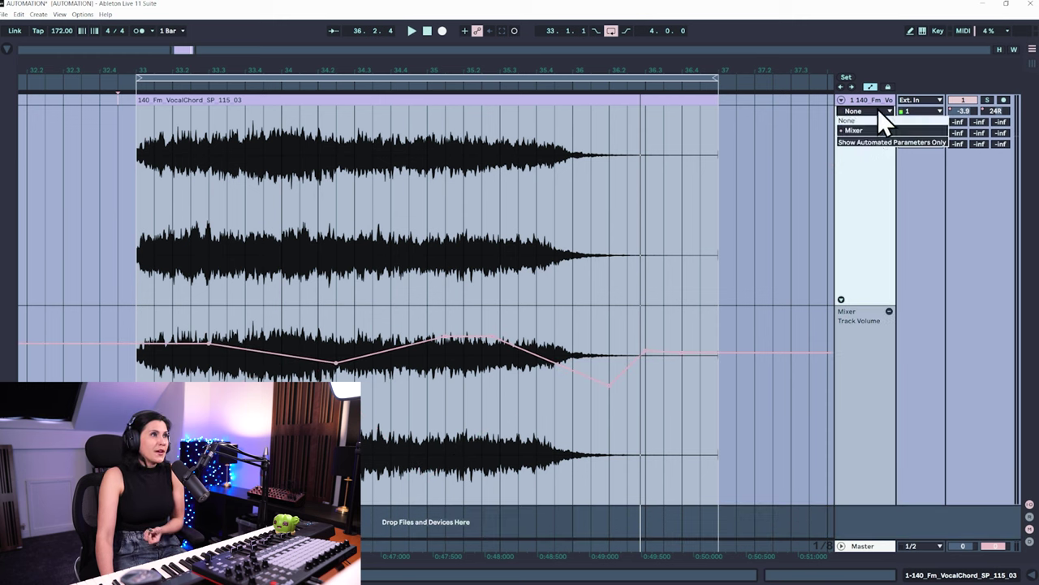
left_click(864, 130)
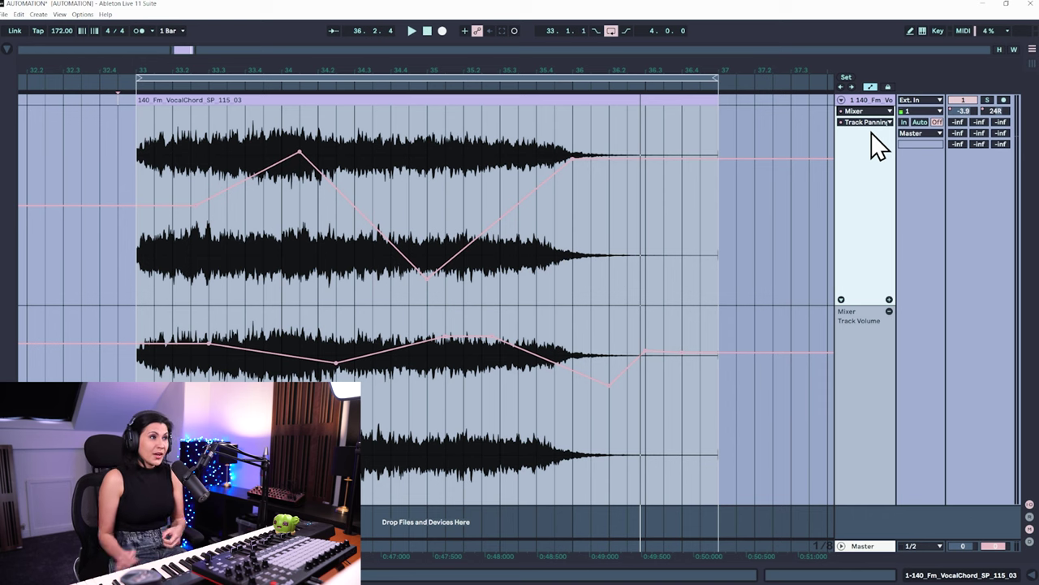
Step: Hide the additional automation lane and limit the parameter chooser to automated parameters only
left_click(841, 301)
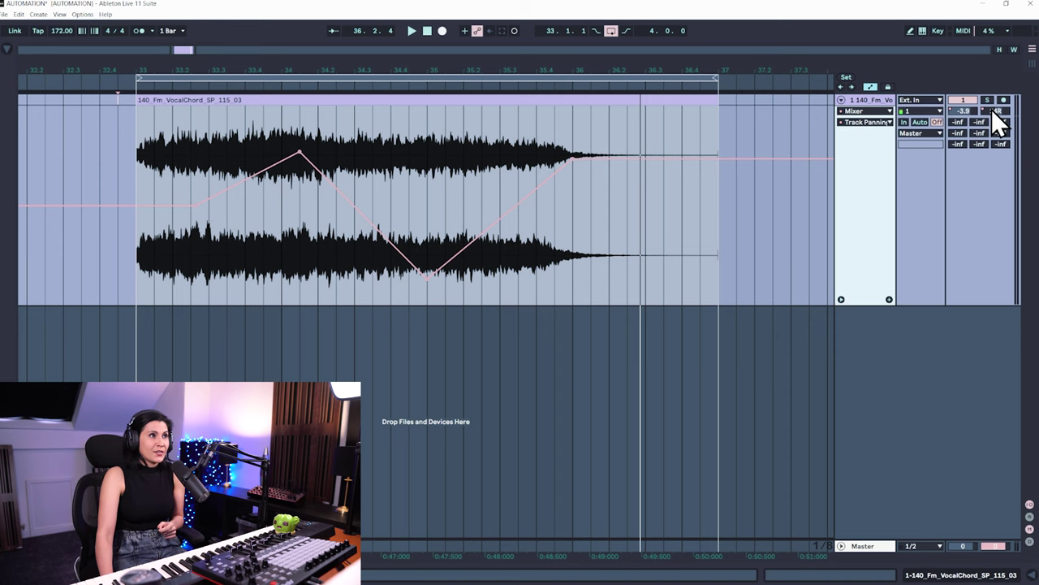
left_click(862, 111)
left_click(862, 124)
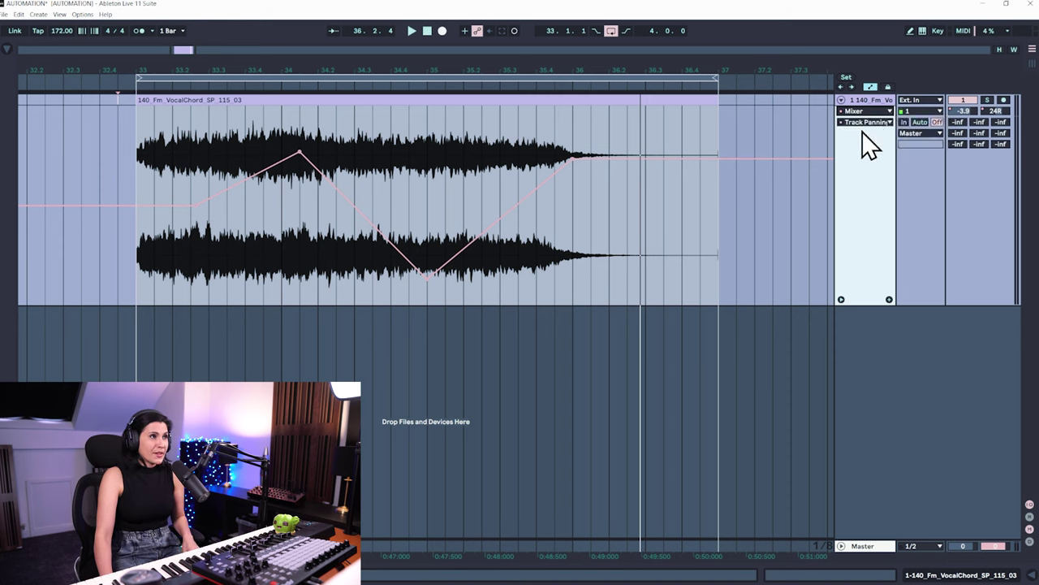
left_click(864, 124)
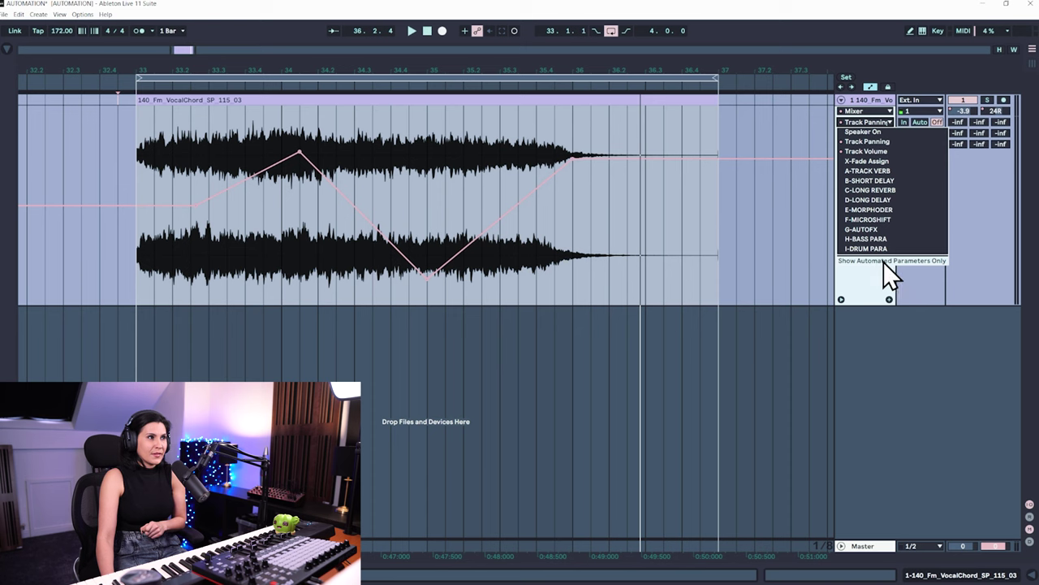
left_click(881, 261)
left_click(877, 113)
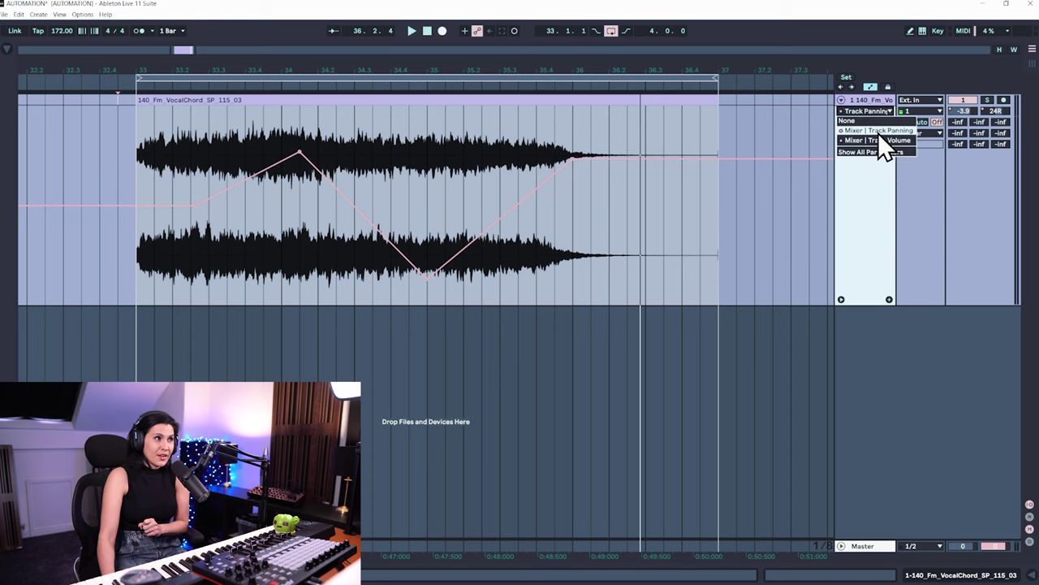
left_click(876, 191)
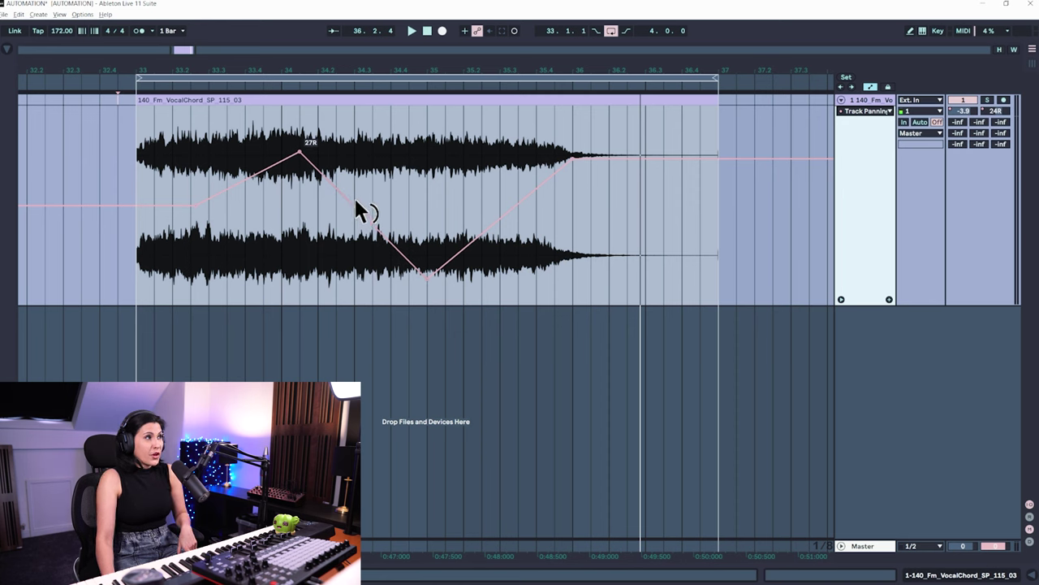
Step: Bend the straight segments of the panning envelope into curves and play back the clip
left_click_drag(350, 215, 350, 191)
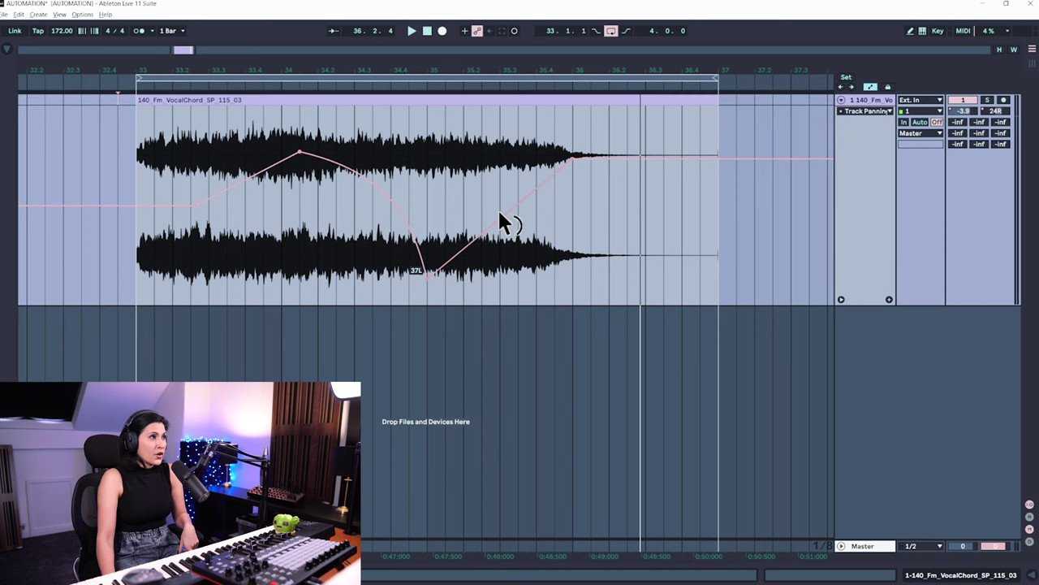
left_click(132, 84)
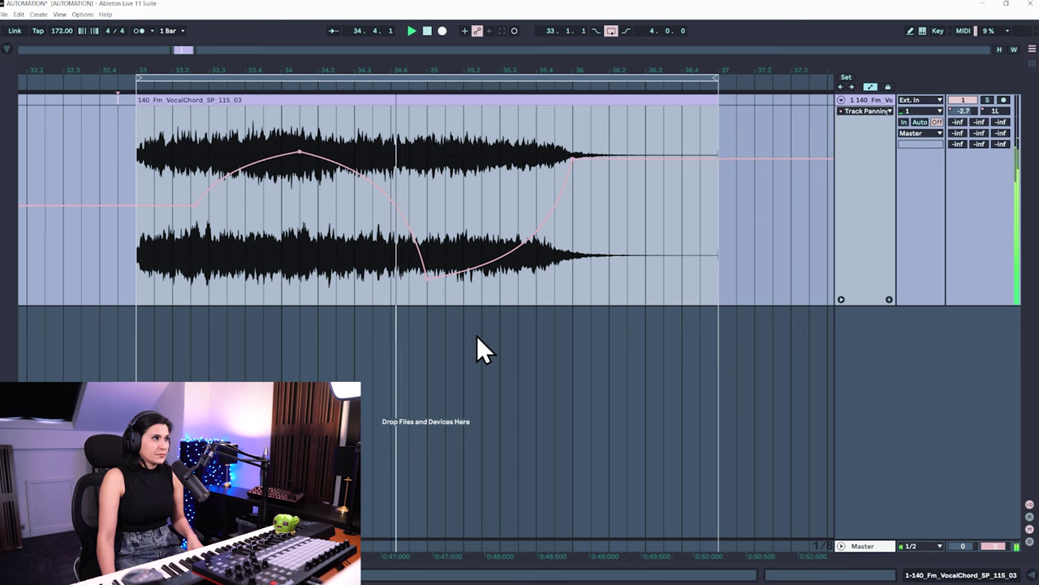
key("space")
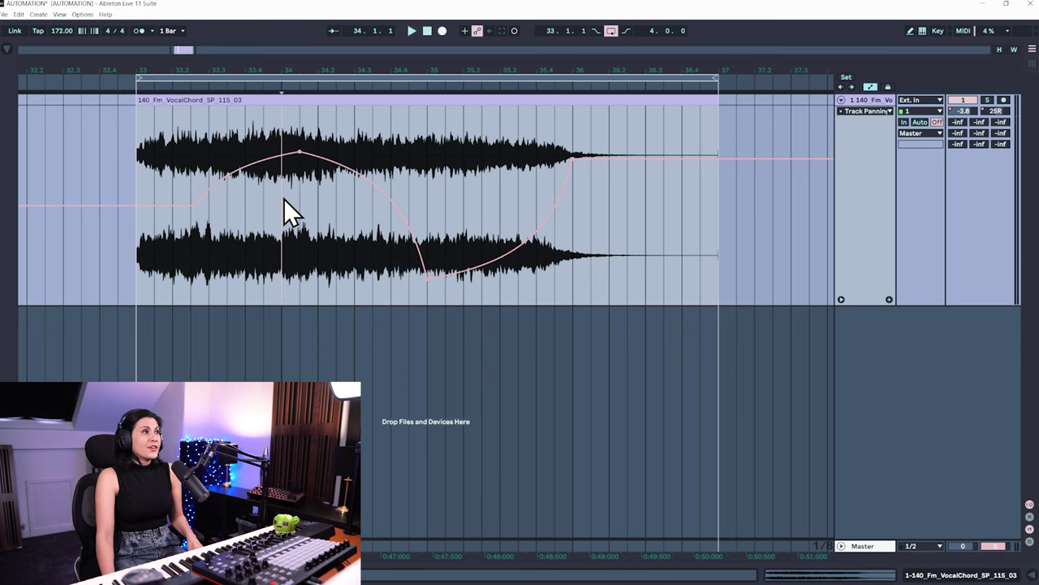
Step: Insert a descending ramp shape into the panning automation between bar 34 and 34.3
left_click(281, 198)
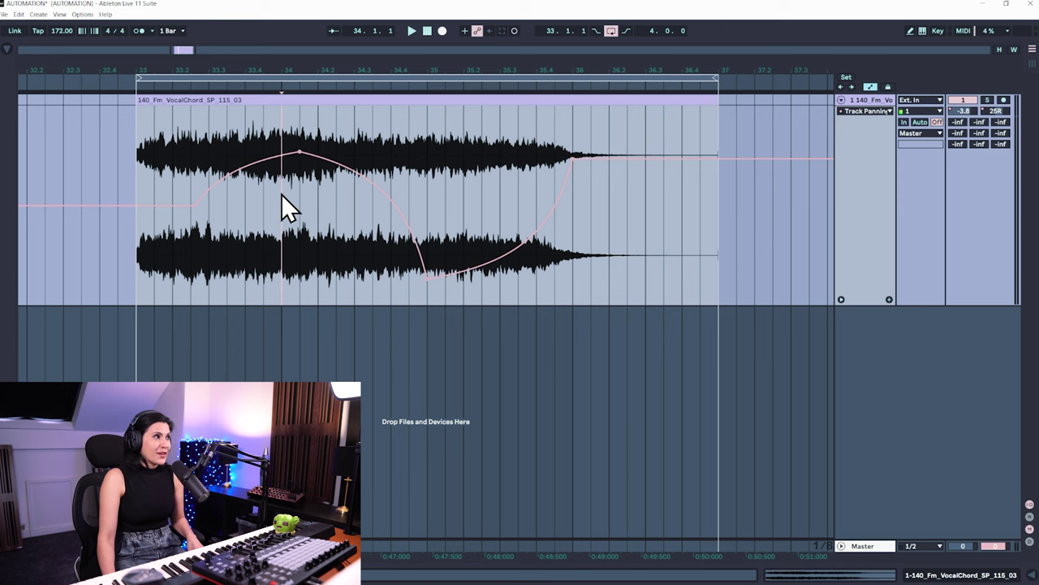
mouse_move(281, 194)
left_mouse_down()
mouse_move(370, 205)
mouse_move(350, 202)
left_mouse_up()
right_click(336, 193)
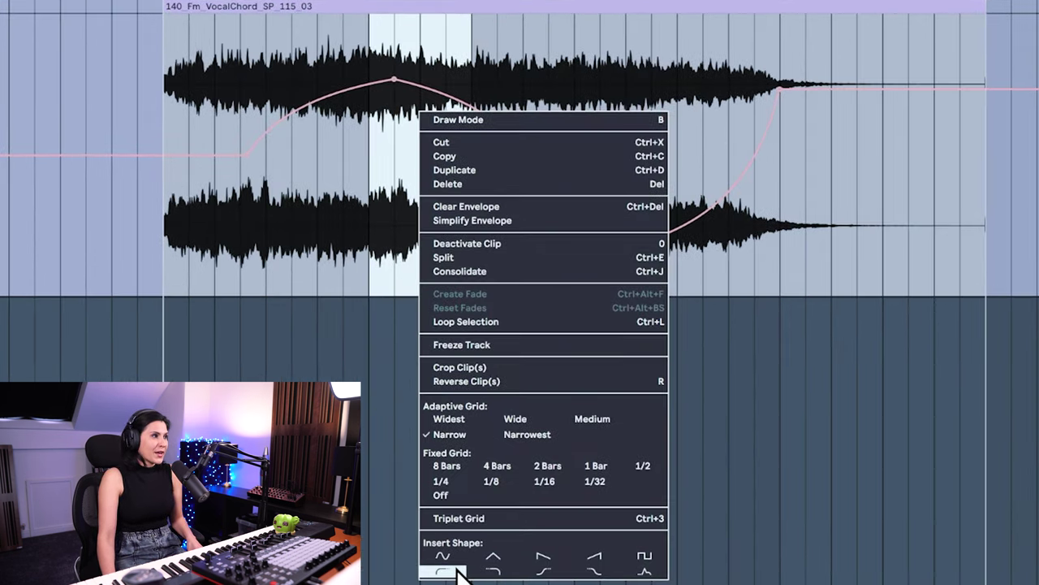
left_click(546, 561)
Step: Select the half-bar ramp starting at bar 34 and duplicate it four times in a row along the panning envelope
left_click(381, 232)
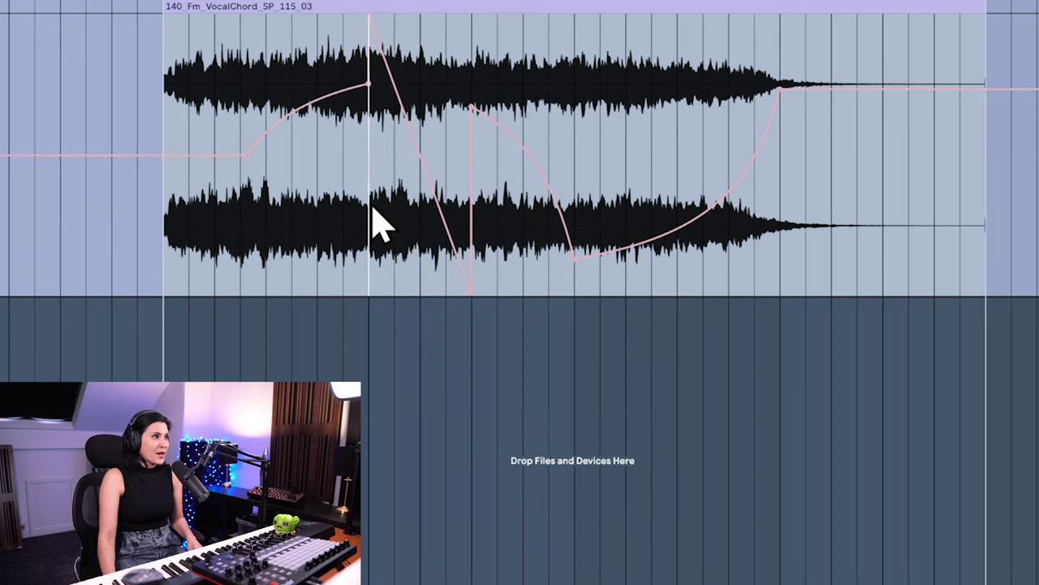
left_click_drag(372, 208, 475, 212)
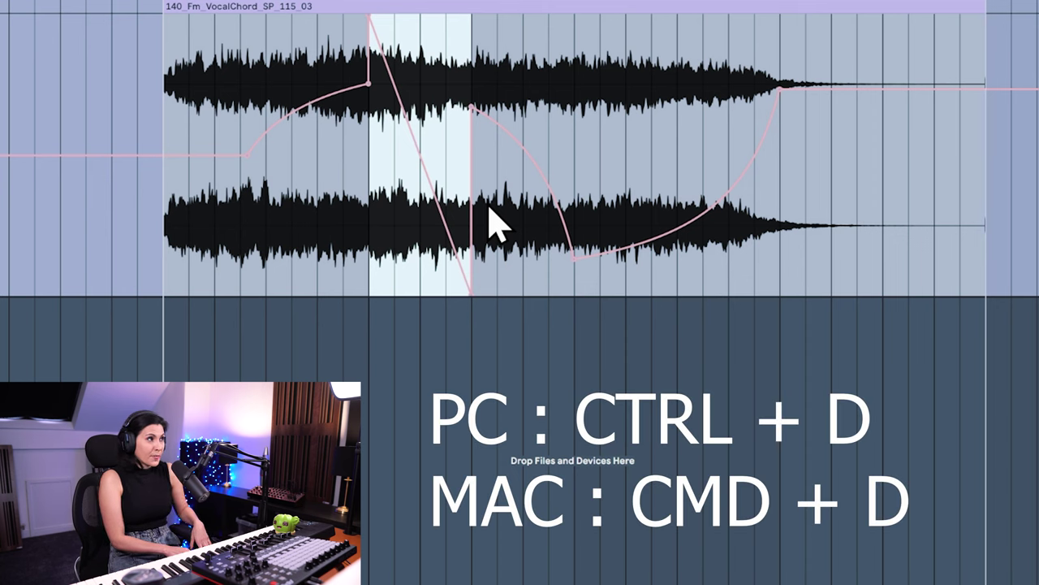
key("ctrl+d")
key("ctrl+d")
key("ctrl+d")
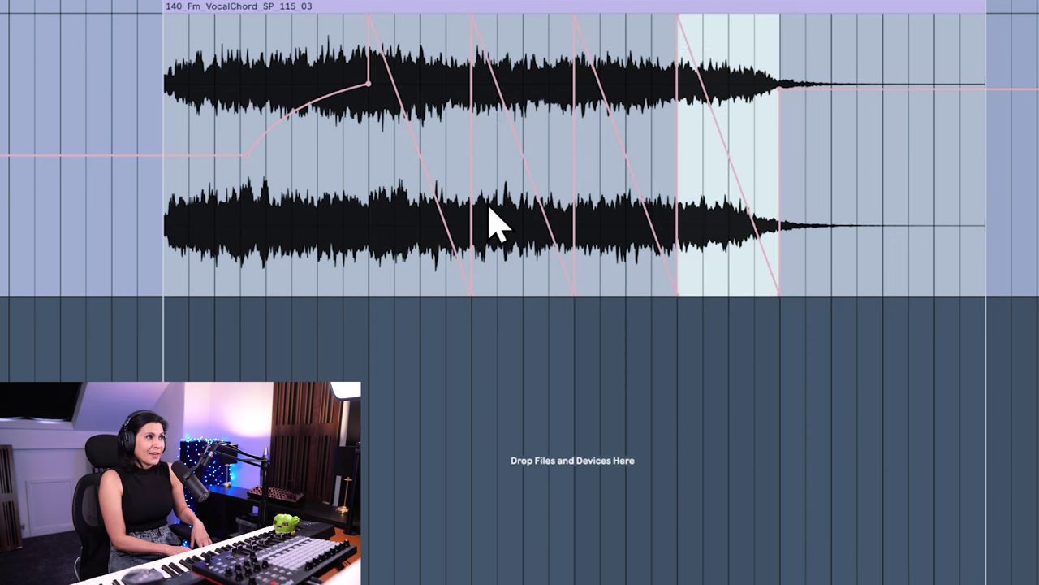
key("ctrl+d")
mouse_move(815, 146)
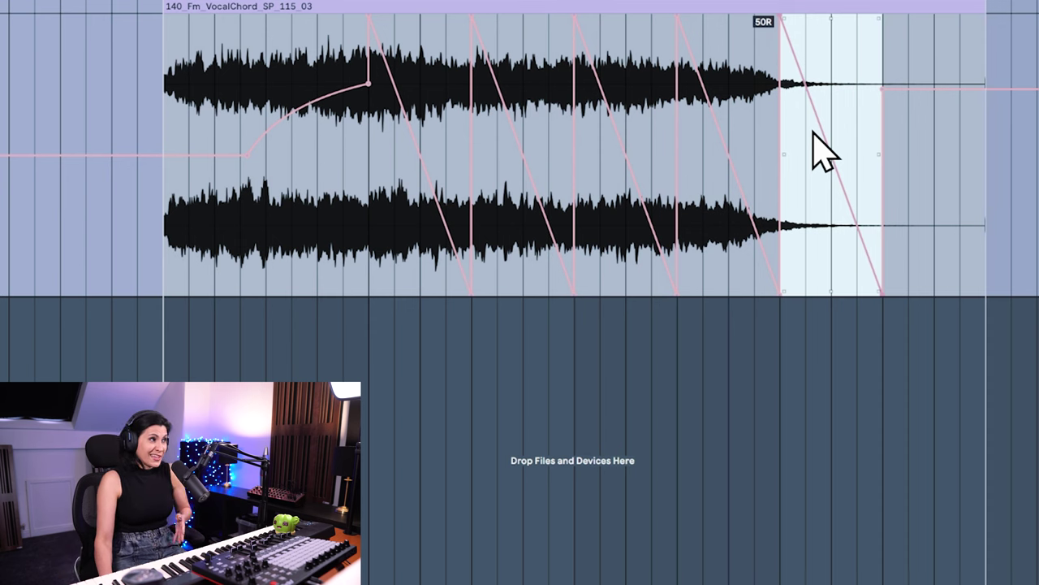
Step: Copy the first half of the bar 34 ramp and paste it at the start of the clip
left_click_drag(367, 177, 428, 195)
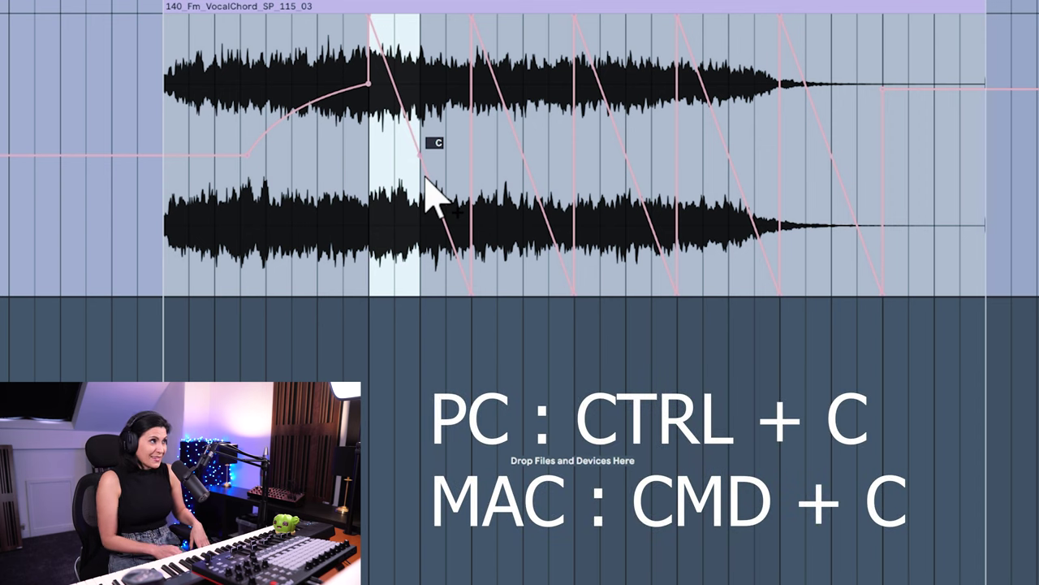
left_click(883, 76)
left_click(156, 81)
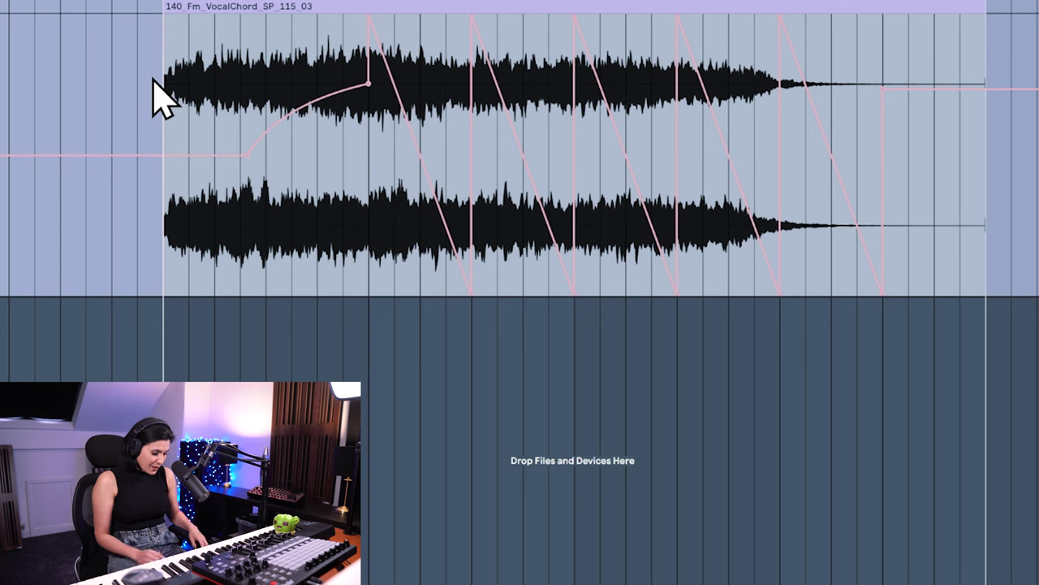
key("ctrl+v")
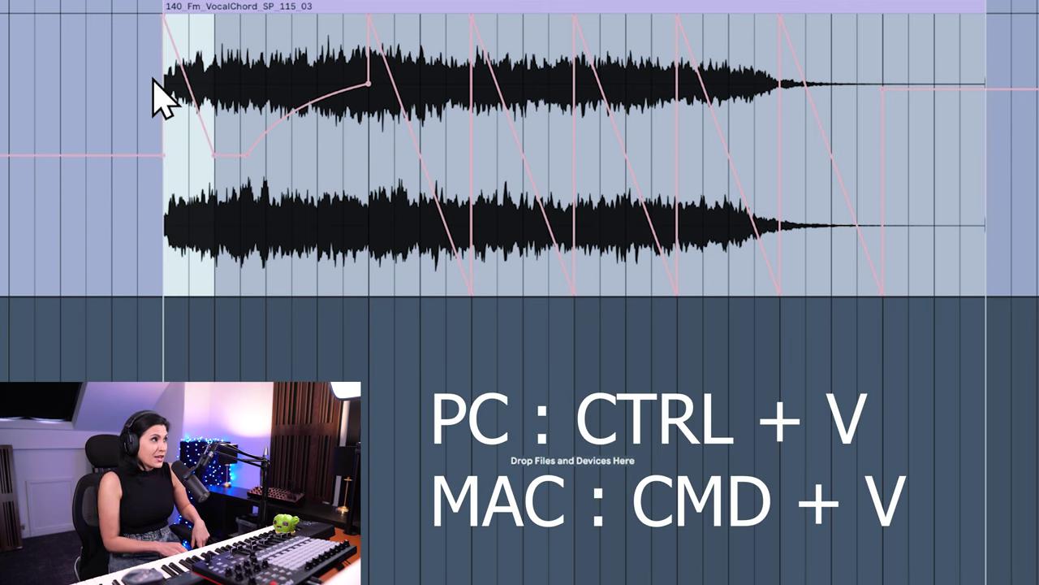
left_click(241, 231)
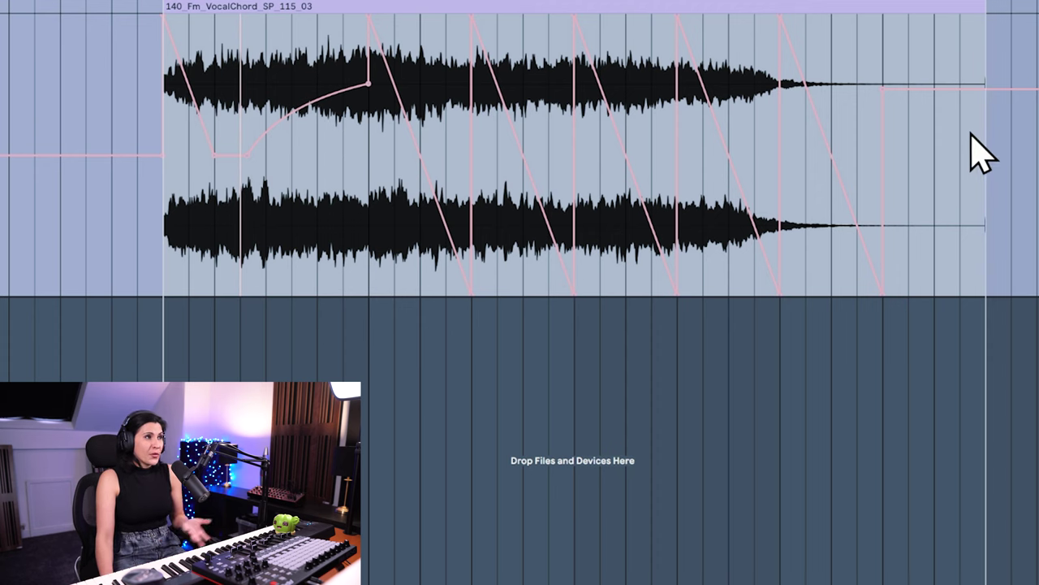
Step: Delete the panning automation over the whole clip, and remove the breakpoint left at the clip's end
left_click_drag(989, 134, 166, 177)
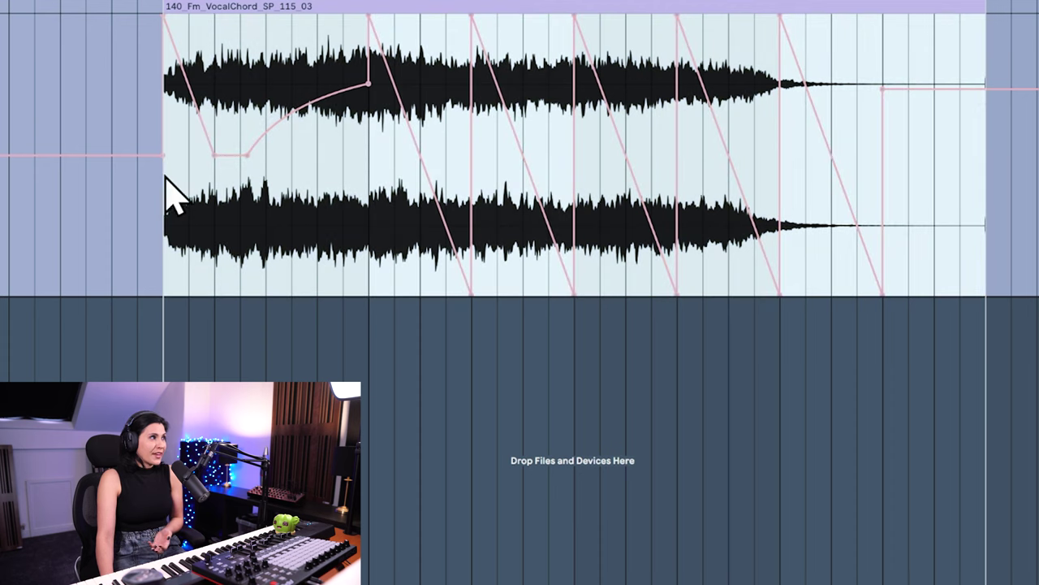
key("Delete")
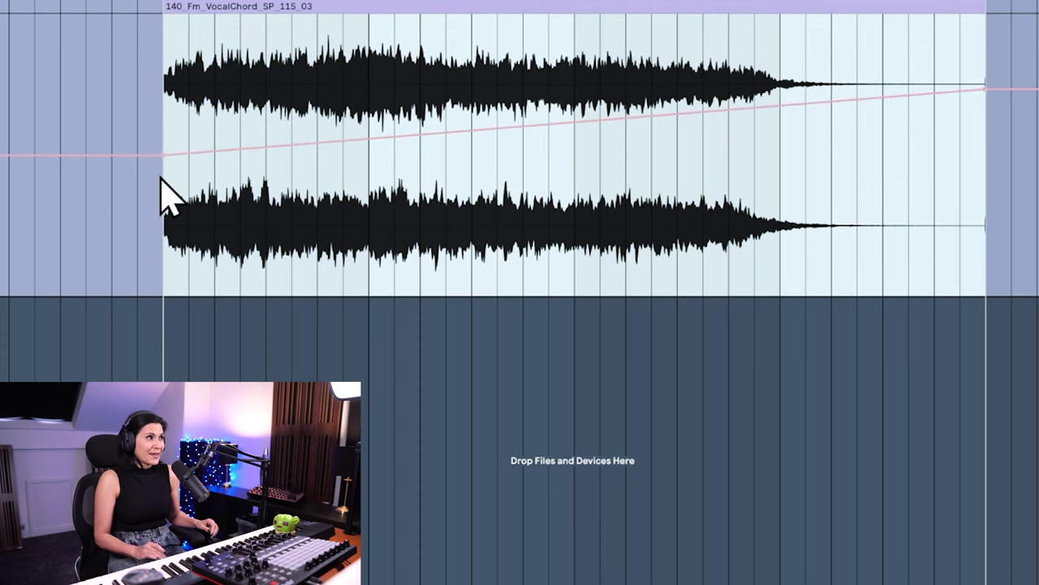
left_click(990, 90)
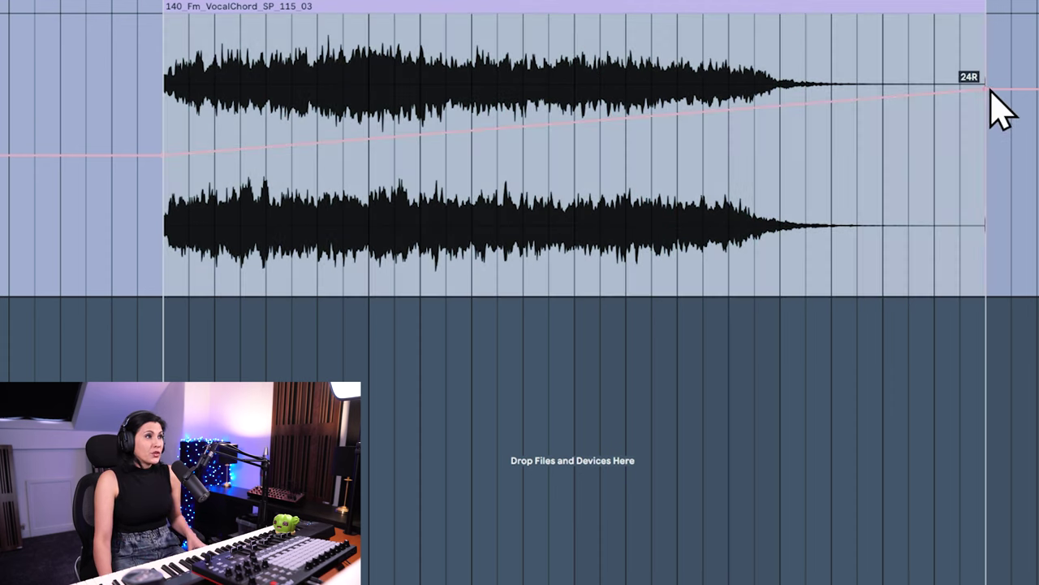
left_click(986, 89)
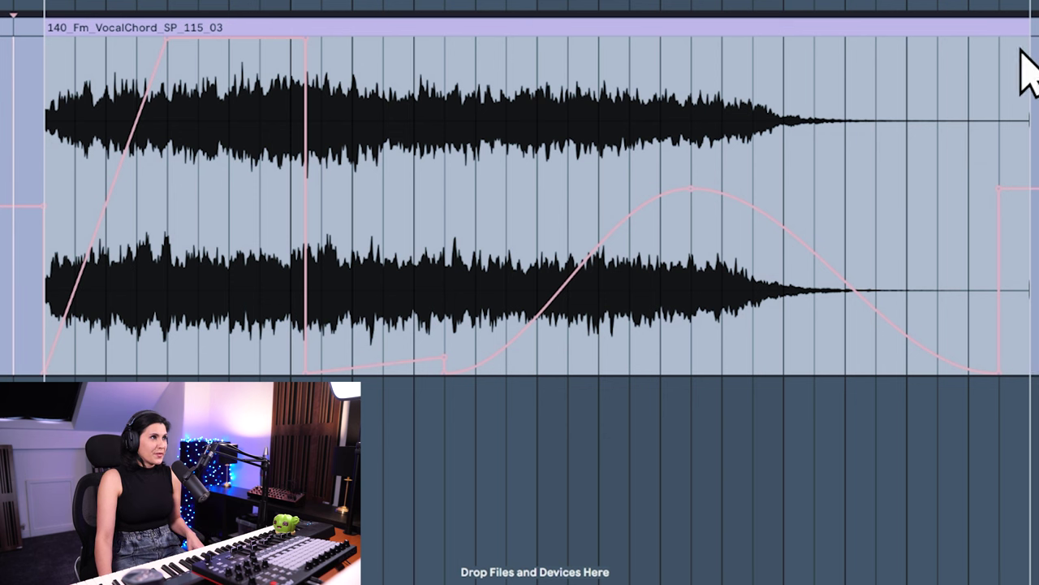
Step: Select the panning envelope across the whole clip and scale it vertically and horizontally with its transform handles, undoing the last stretch
left_click_drag(1020, 51, 51, 217)
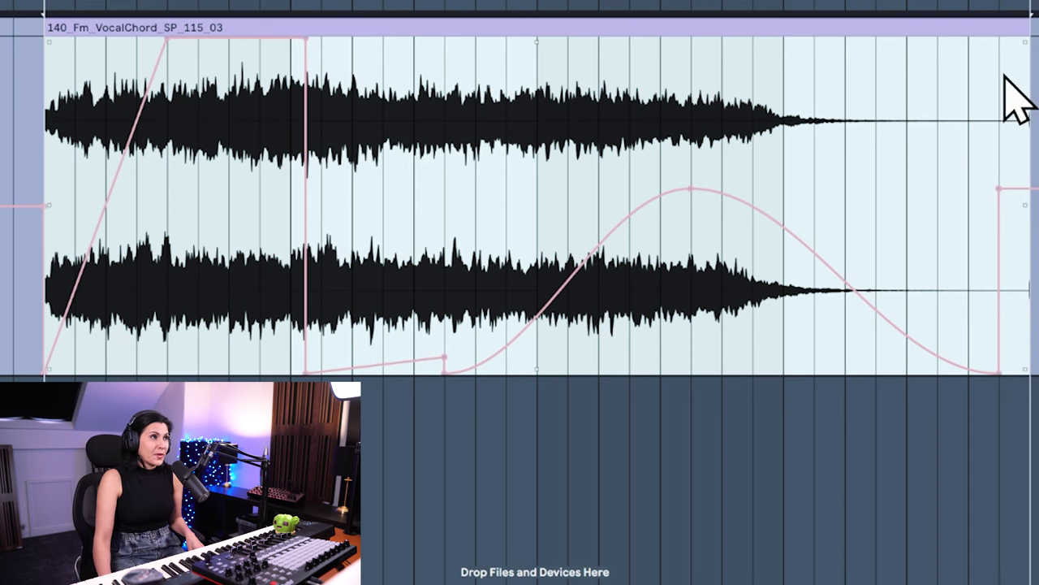
mouse_move(1025, 45)
left_mouse_down()
mouse_move(1026, 308)
mouse_move(1025, 45)
left_mouse_up()
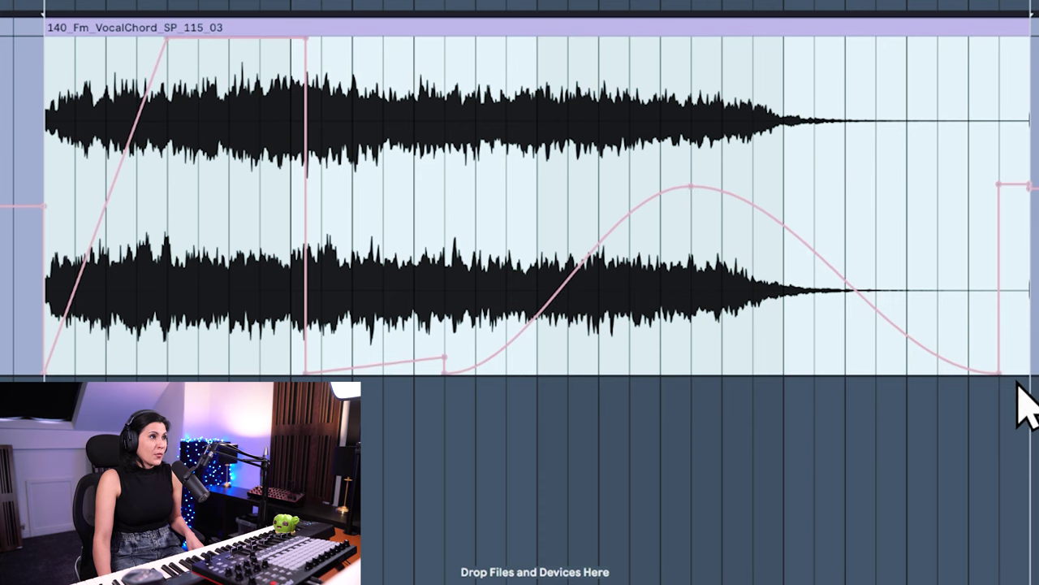
left_click_drag(1025, 367, 1025, 118)
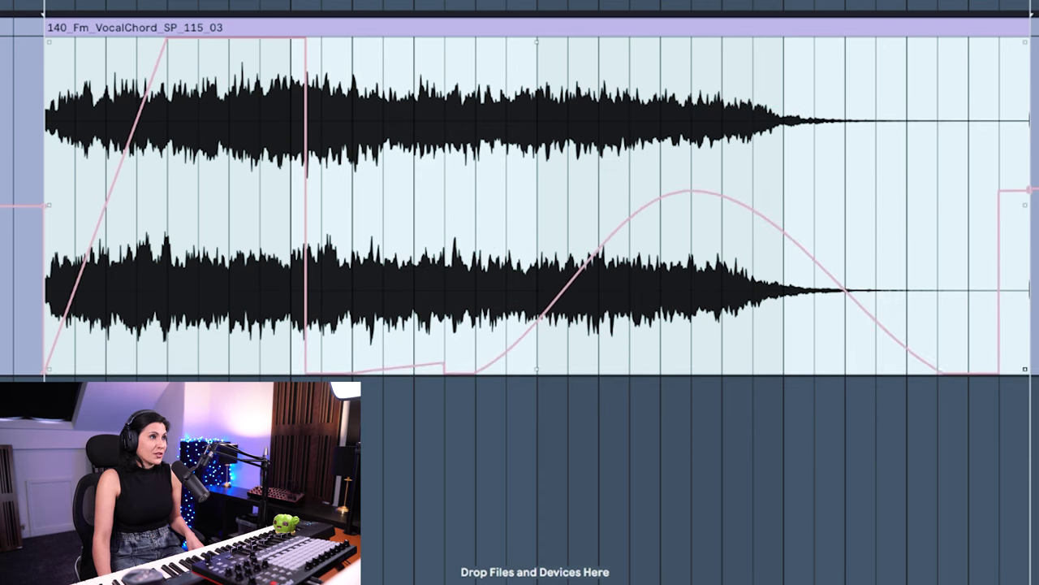
mouse_move(1015, 206)
left_mouse_down()
mouse_move(223, 204)
mouse_move(994, 205)
mouse_move(1015, 225)
left_mouse_up()
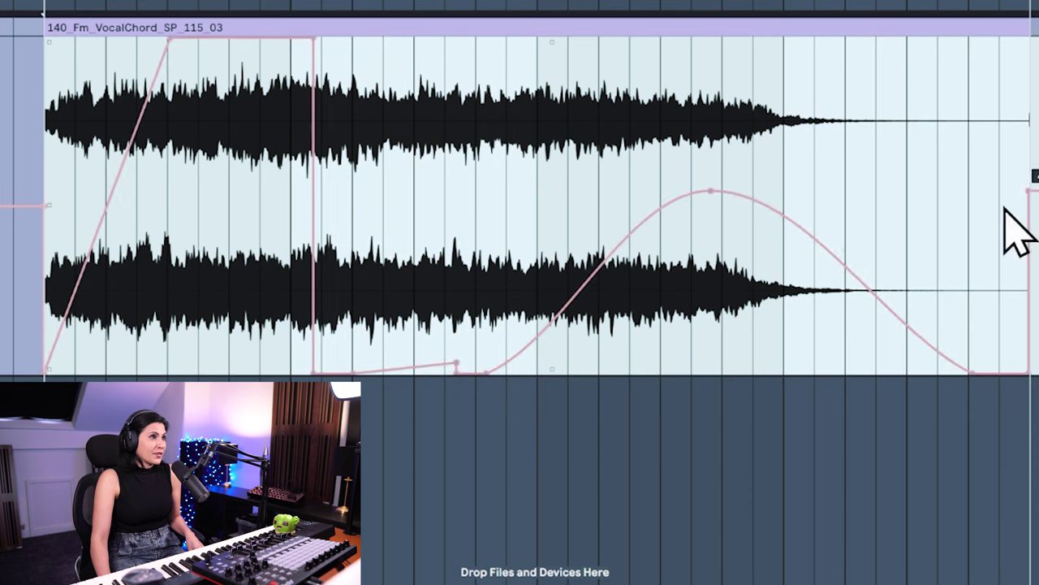
mouse_move(46, 206)
left_mouse_down()
mouse_move(603, 204)
mouse_move(49, 205)
left_mouse_up()
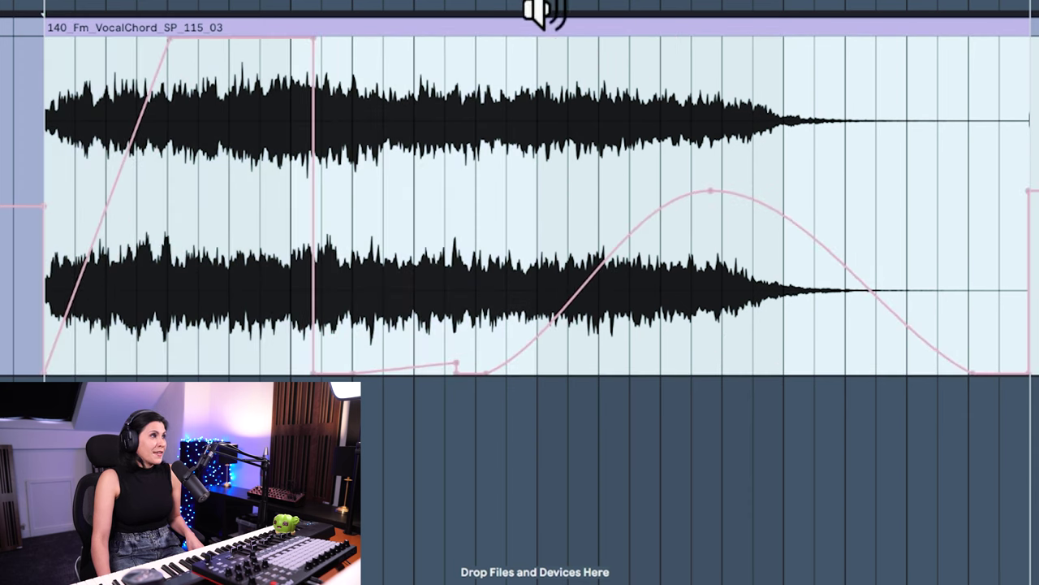
left_click_drag(550, 40, 549, 174)
key("ctrl+z")
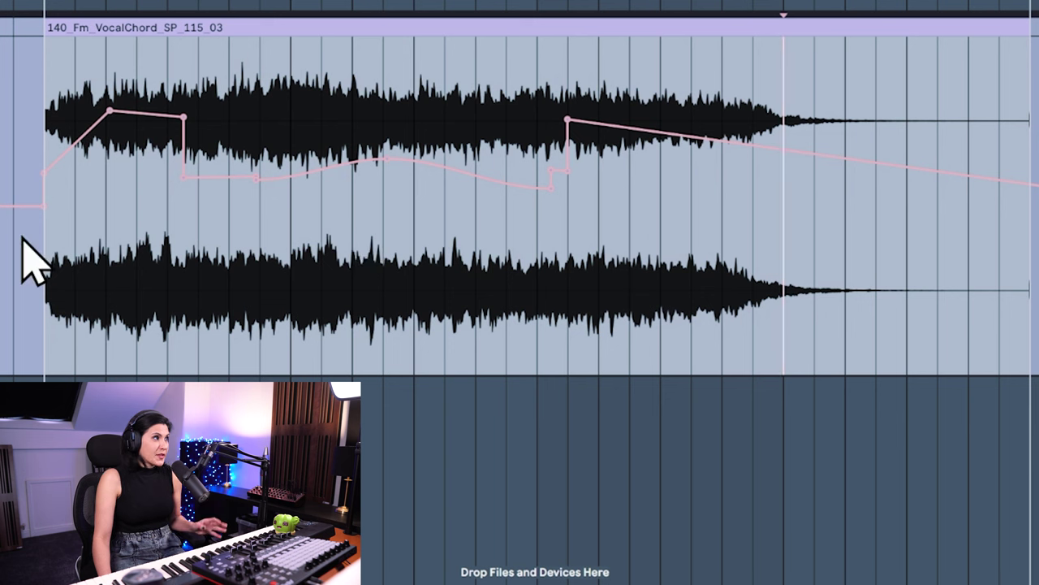
Step: Select the panning automation from the clip's start to just past its midpoint and raise it until its last peak reads 34R
left_click_drag(46, 273, 592, 277)
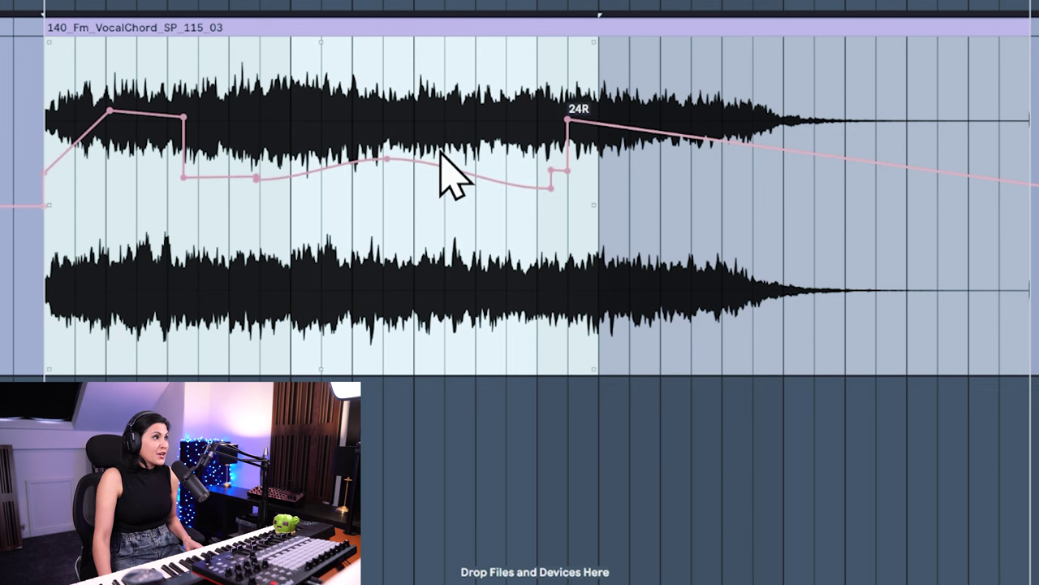
left_click_drag(480, 181, 479, 142)
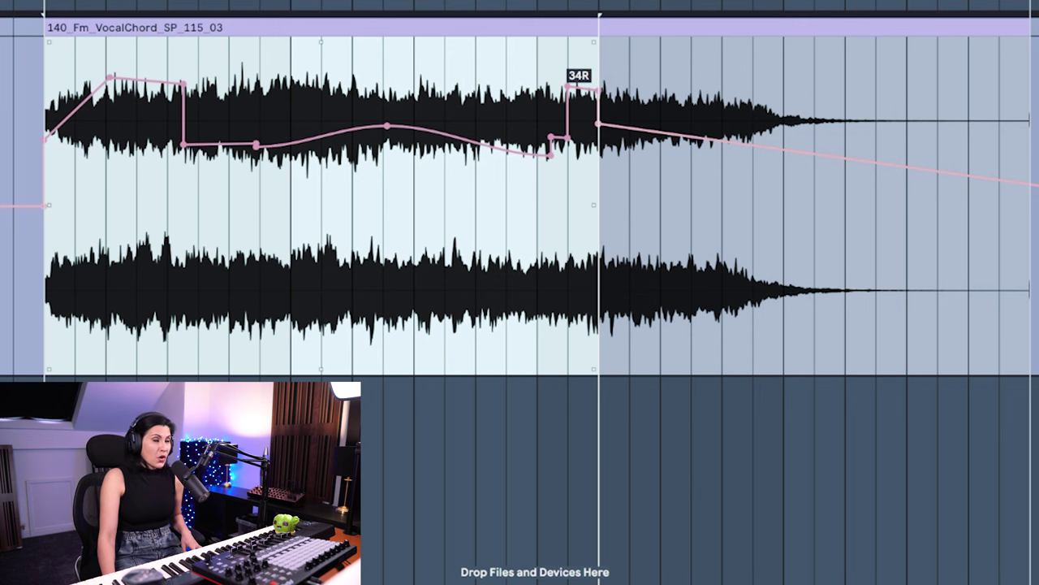
left_click_drag(582, 87, 552, 102)
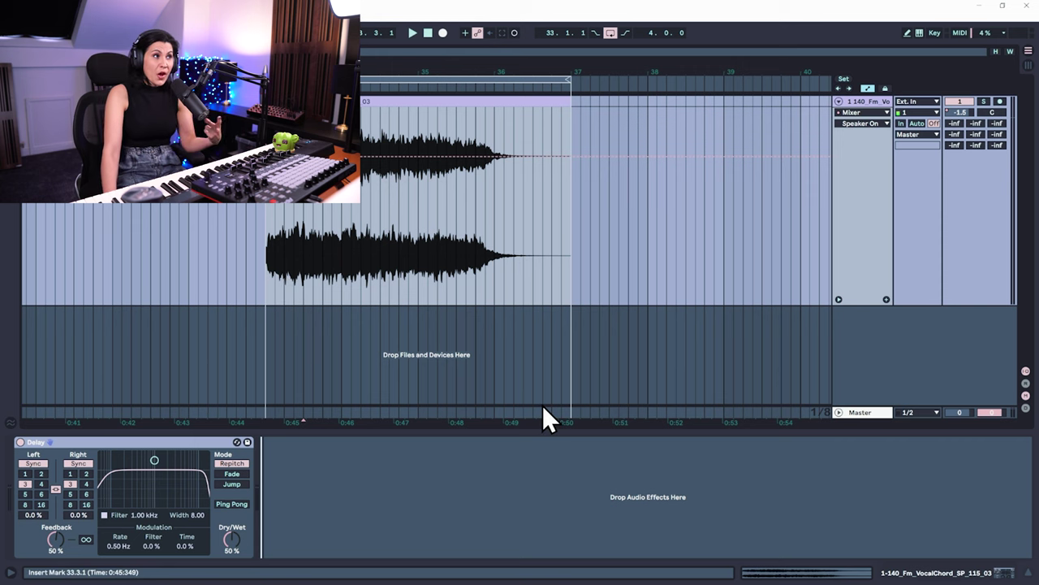
Step: Show the Delay's Dry/Wet automation in the track's main lane
left_click(863, 113)
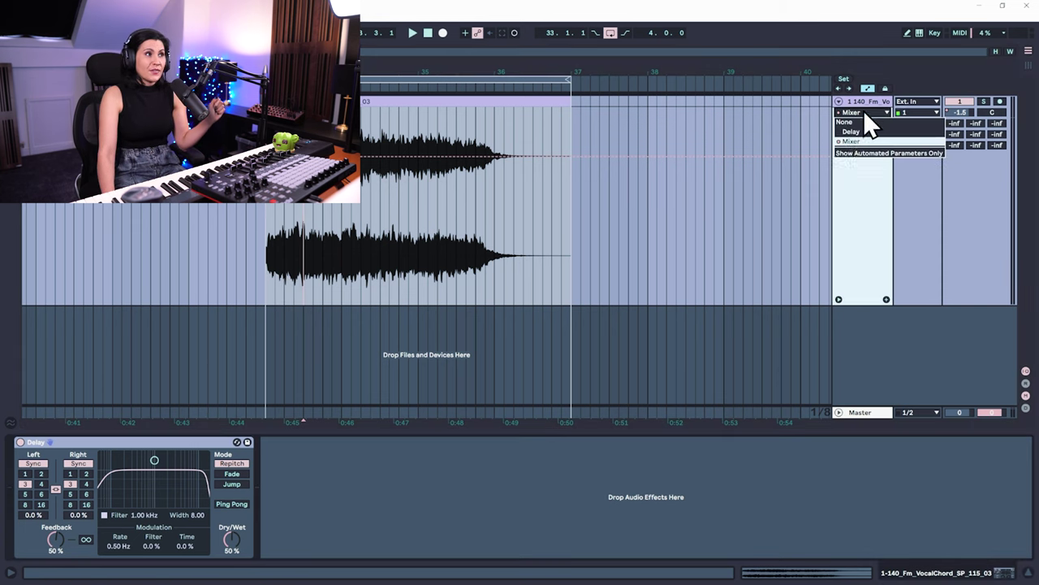
left_click(841, 114)
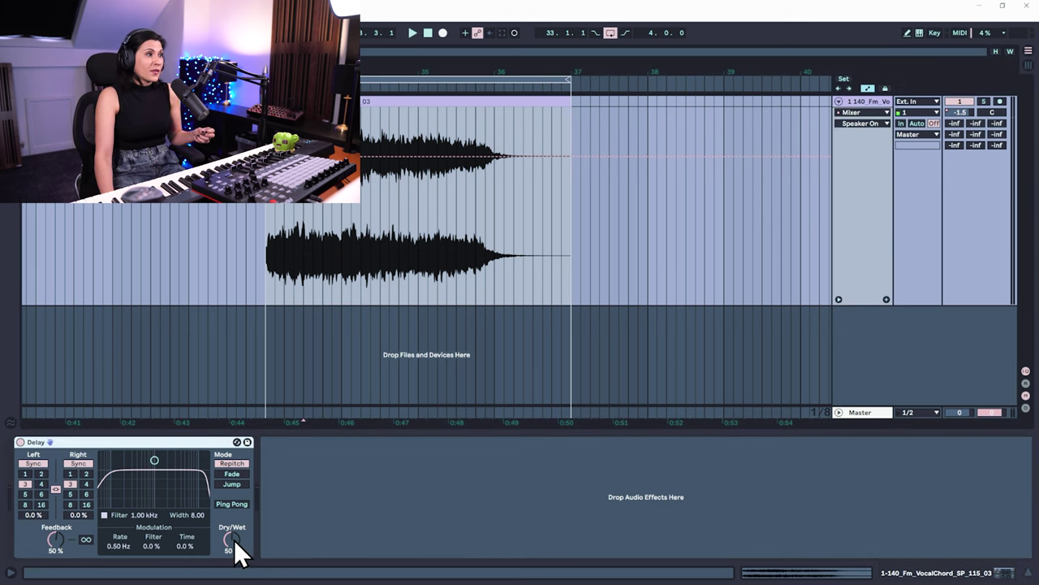
left_click(233, 542)
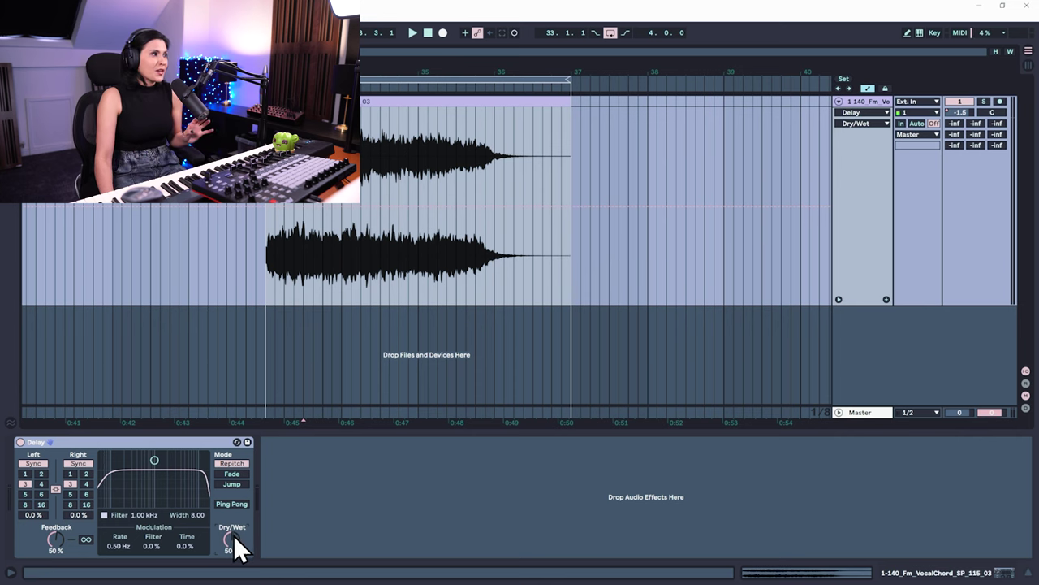
Step: Try different Dry/Wet amounts on the Delay, lowering it to 1.6 % and raising it to 62 %
left_click_drag(235, 547, 235, 497)
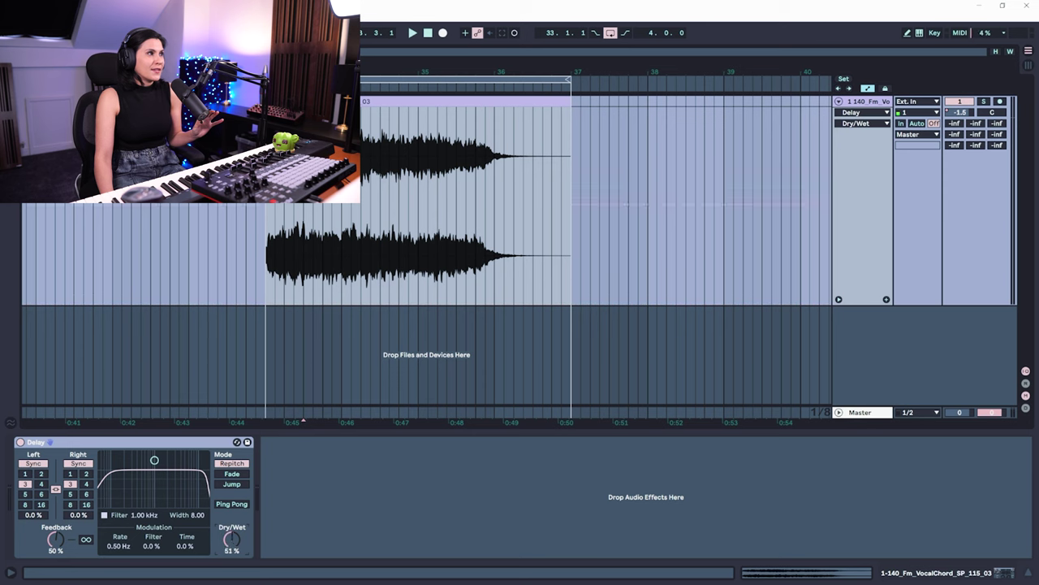
left_click_drag(232, 539, 232, 575)
key("minus")
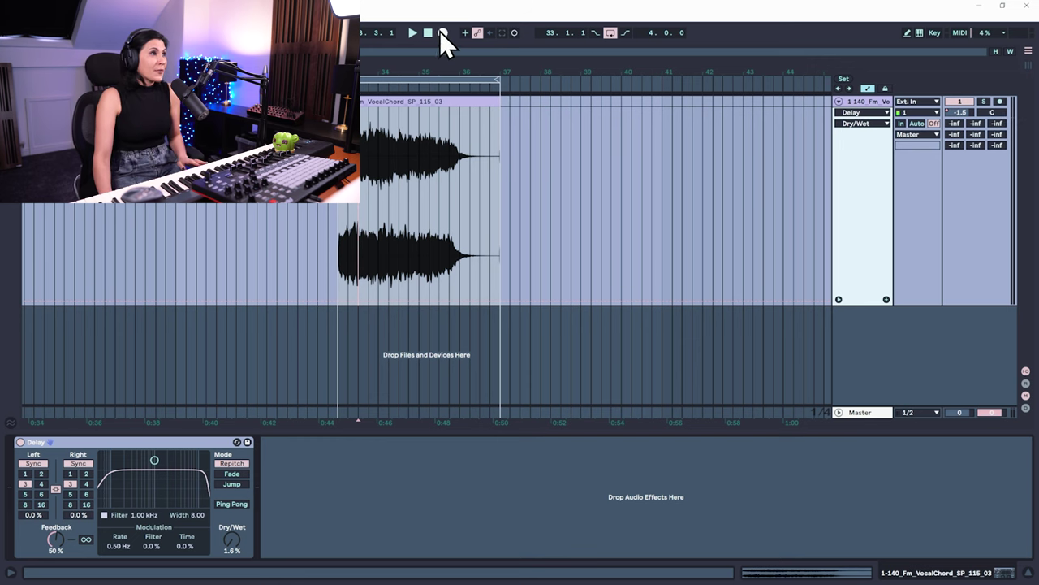
left_click_drag(232, 540, 231, 487)
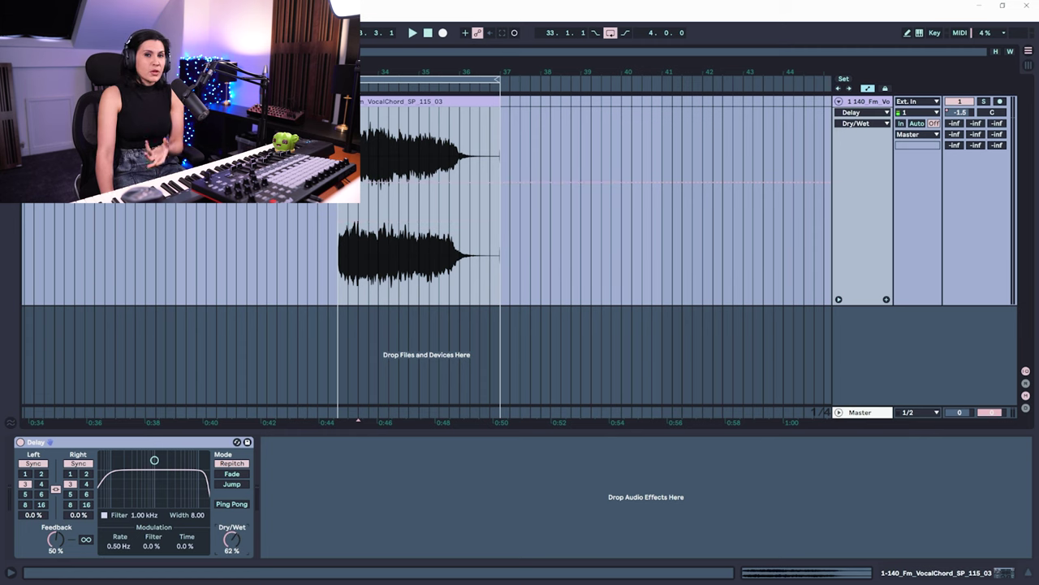
Step: Record the Delay's Dry/Wet rising to 100 % as automation over the vocal chord clip, and stop recording
mouse_move(231, 540)
left_mouse_down()
mouse_move(231, 561)
mouse_move(232, 472)
left_mouse_up()
left_click(442, 32)
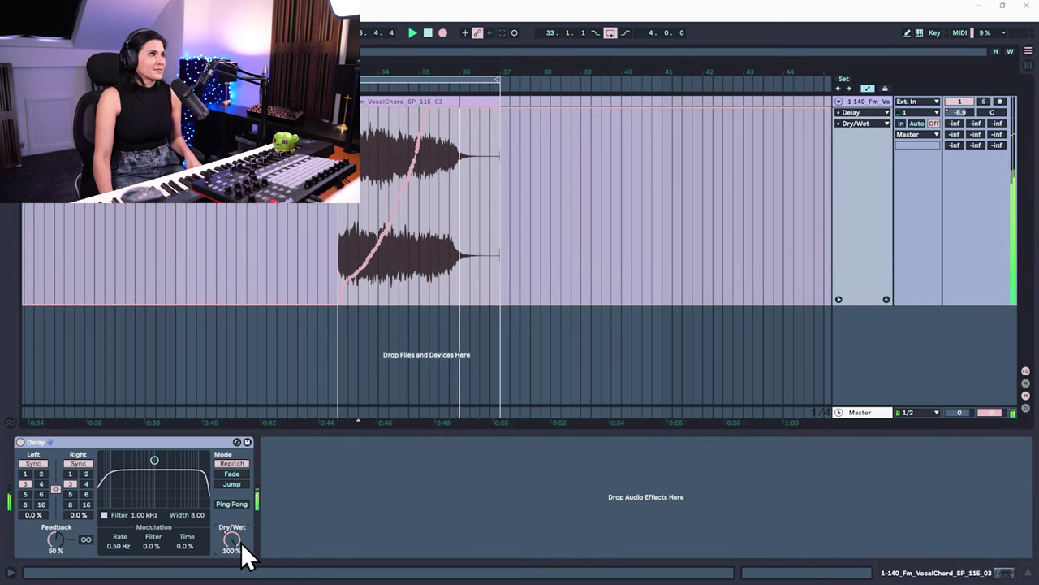
key("F9")
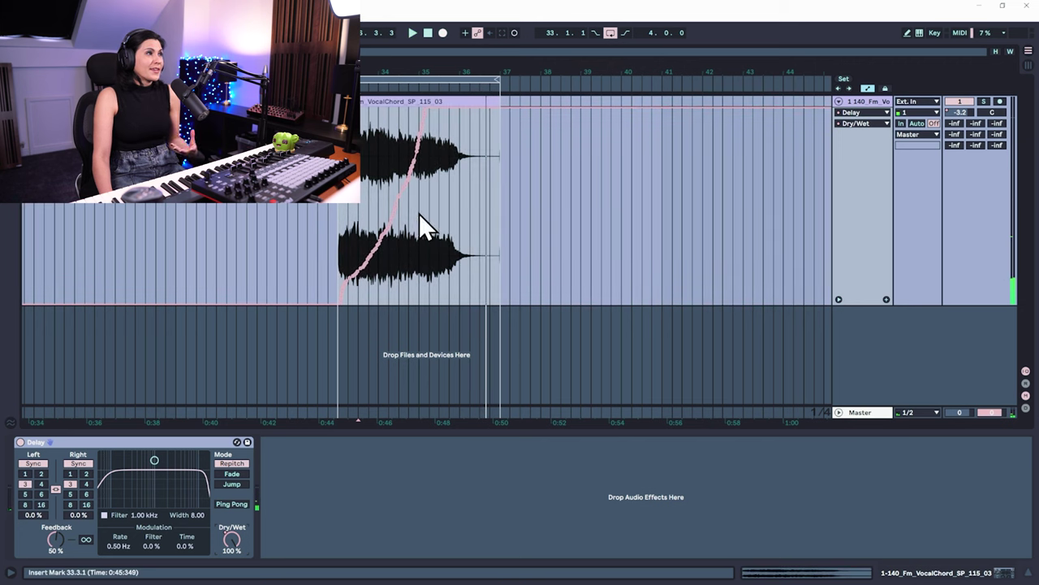
left_click_drag(356, 72, 356, 101)
left_click(367, 294)
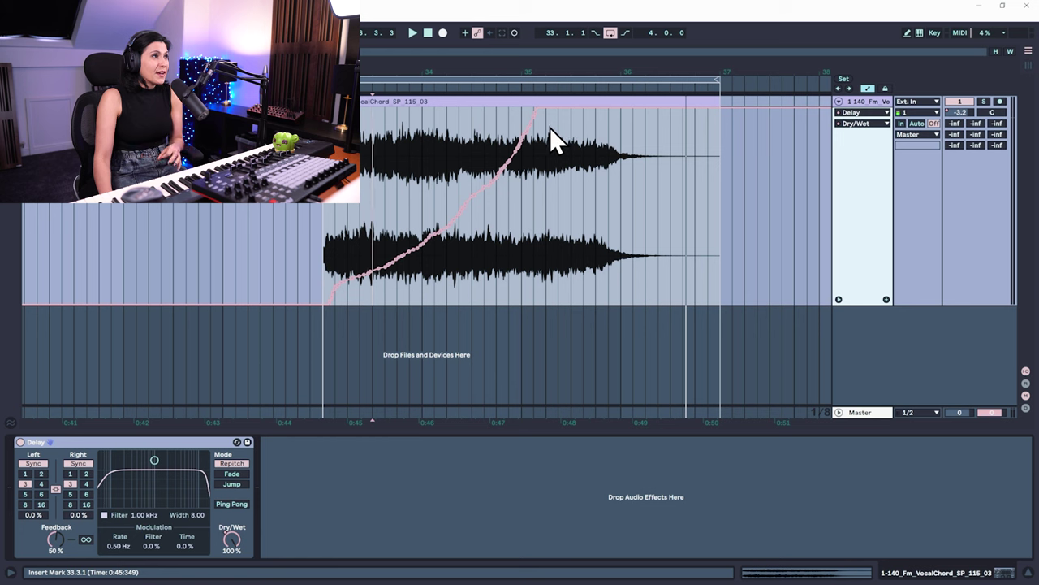
Step: Select the recorded Dry/Wet ramp over the vocal chord clip and simplify its envelope
left_click_drag(549, 127, 312, 207)
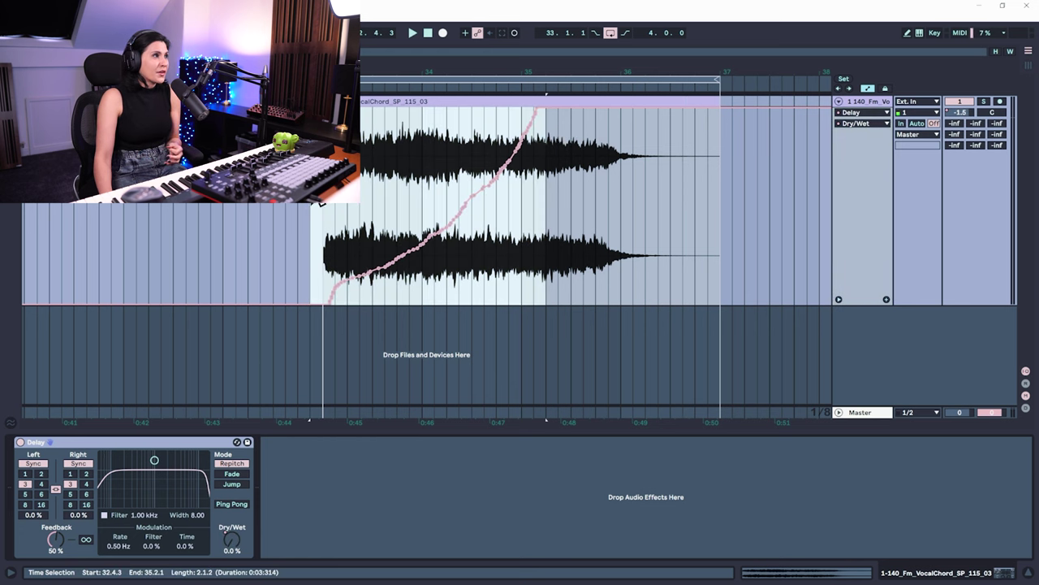
right_click(379, 169)
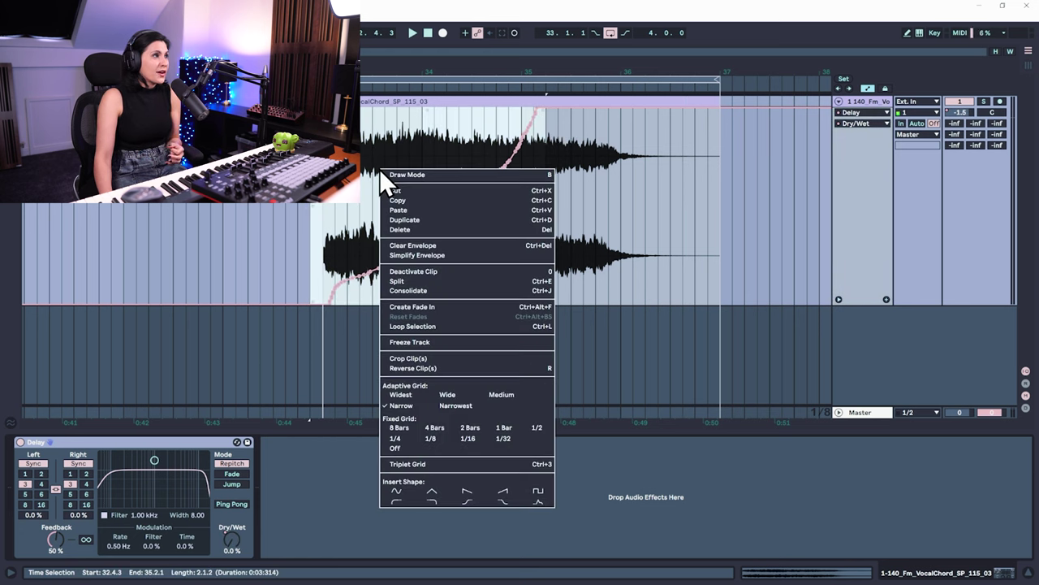
left_click(425, 255)
left_click(433, 282)
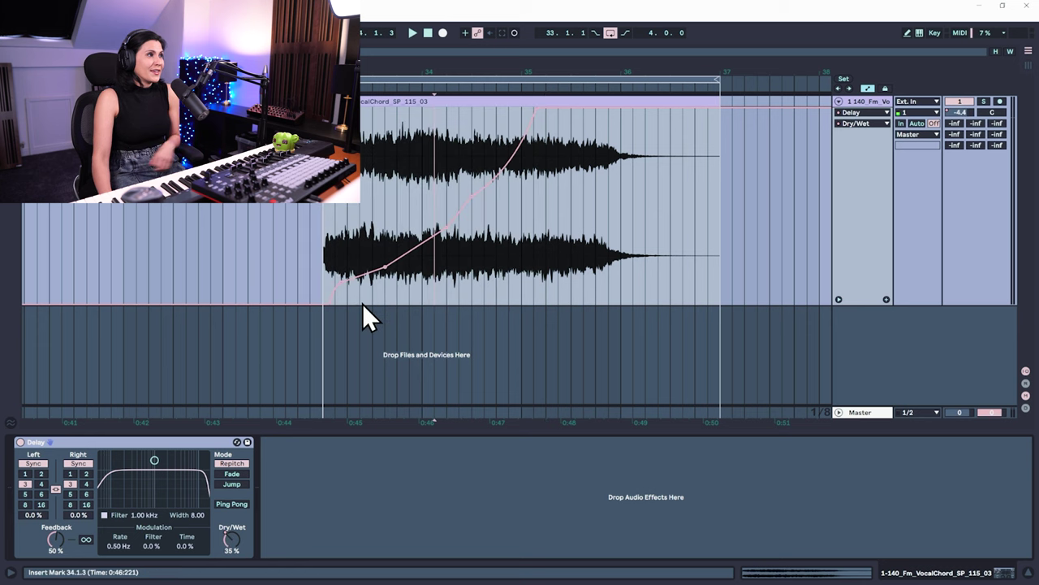
Step: Reshape the simplified Dry/Wet ramp into one smooth curve rising from the clip's start to 100 %
left_click_drag(482, 199, 441, 237)
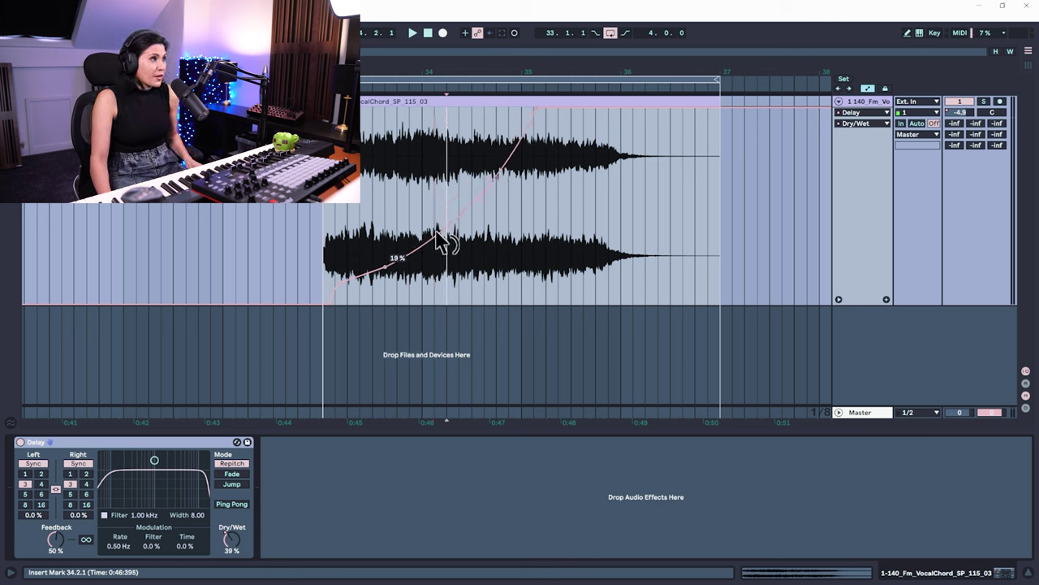
left_click_drag(387, 279, 385, 289)
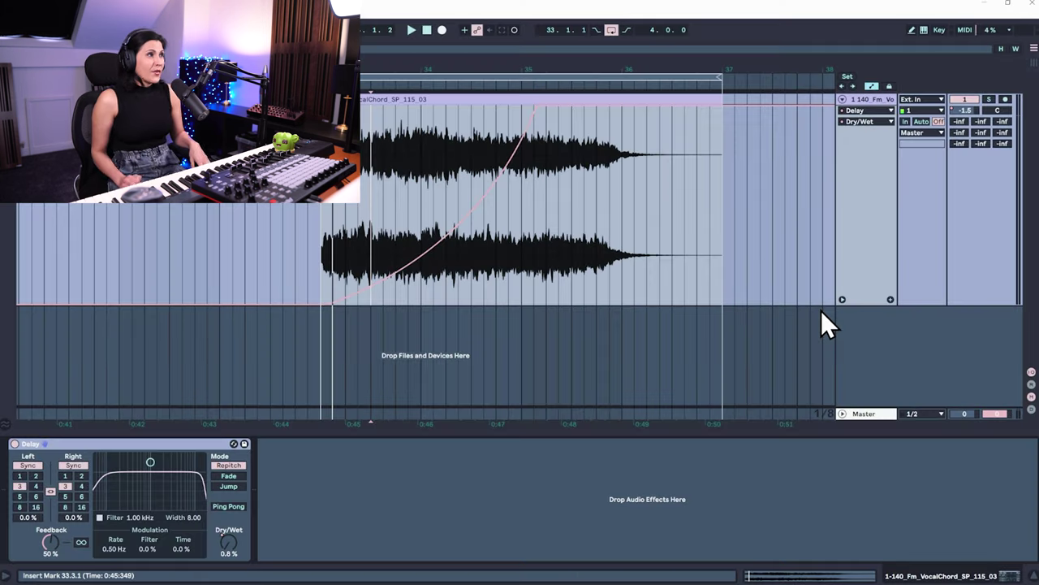
Step: Open the vocal chord clip's detail view and show its envelope for the Delay's Dry/Wet
double_click(575, 102)
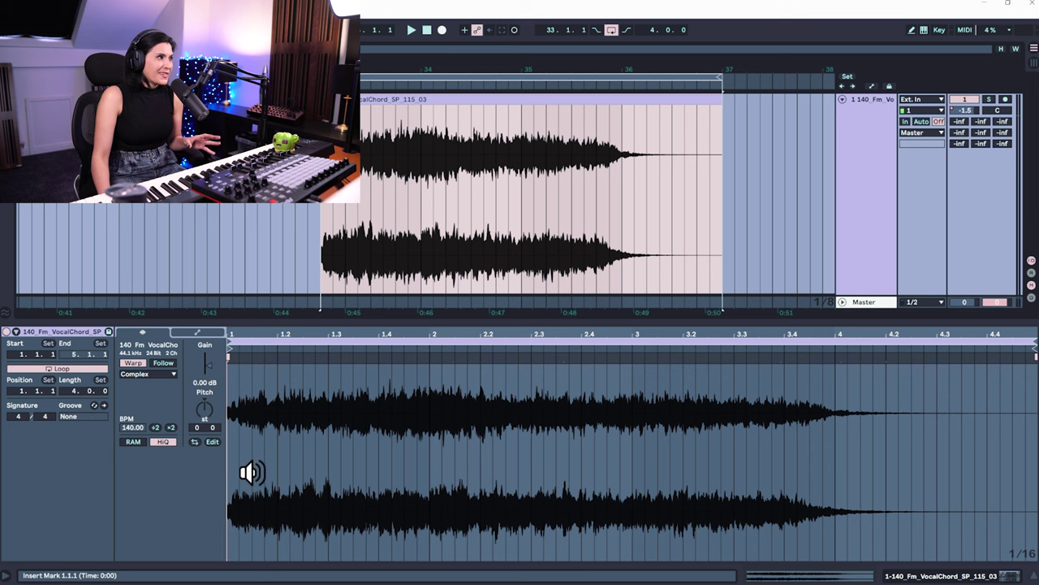
left_click(196, 332)
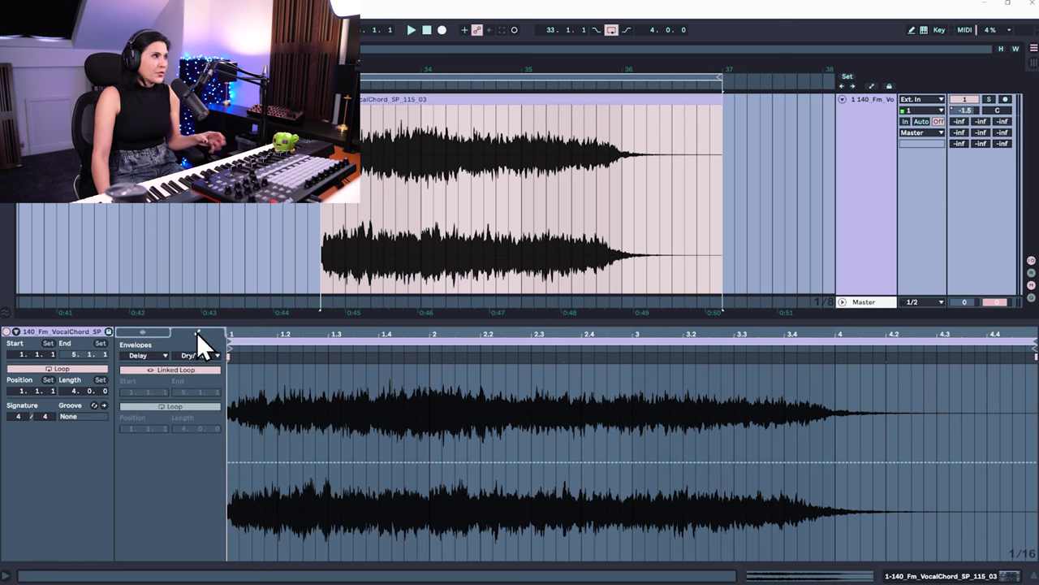
left_click(157, 356)
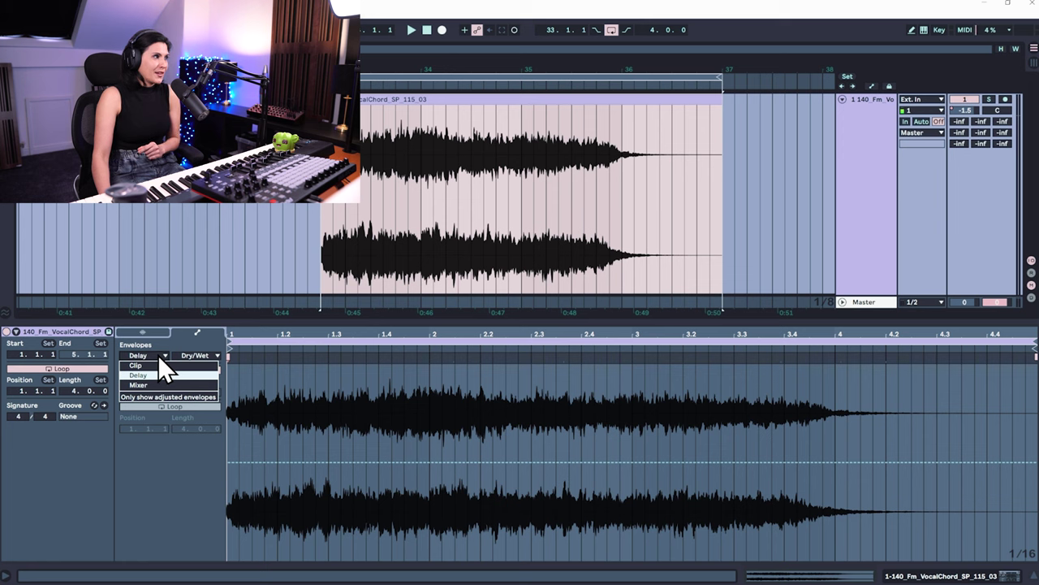
left_click(160, 358)
Step: Draw a zigzag Delay Dry/Wet clip envelope with peaks at bar 2 and just past 3.3, and show the Arrangement automation again
left_click(302, 462)
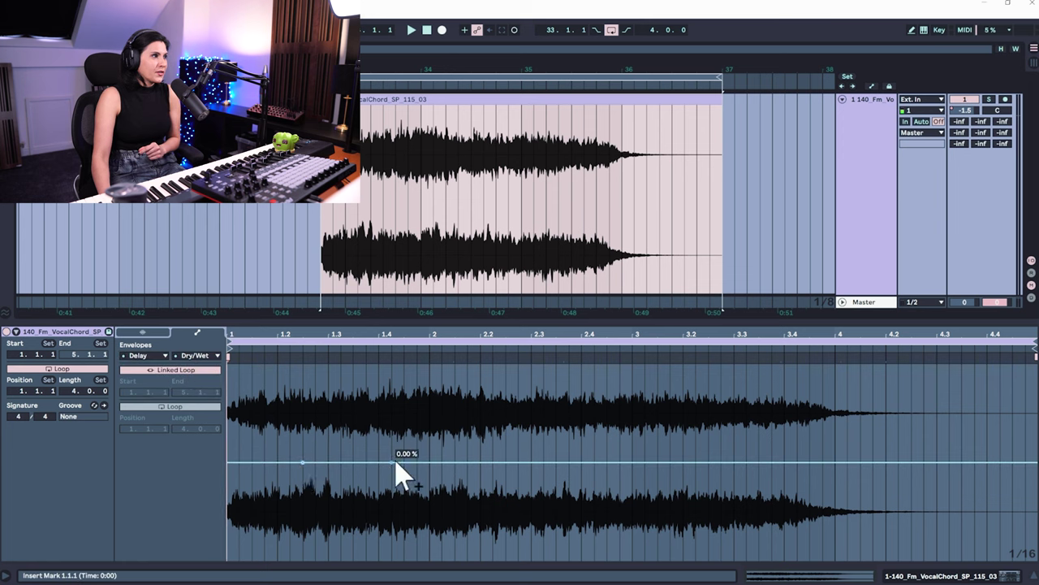
left_click_drag(399, 464, 492, 404)
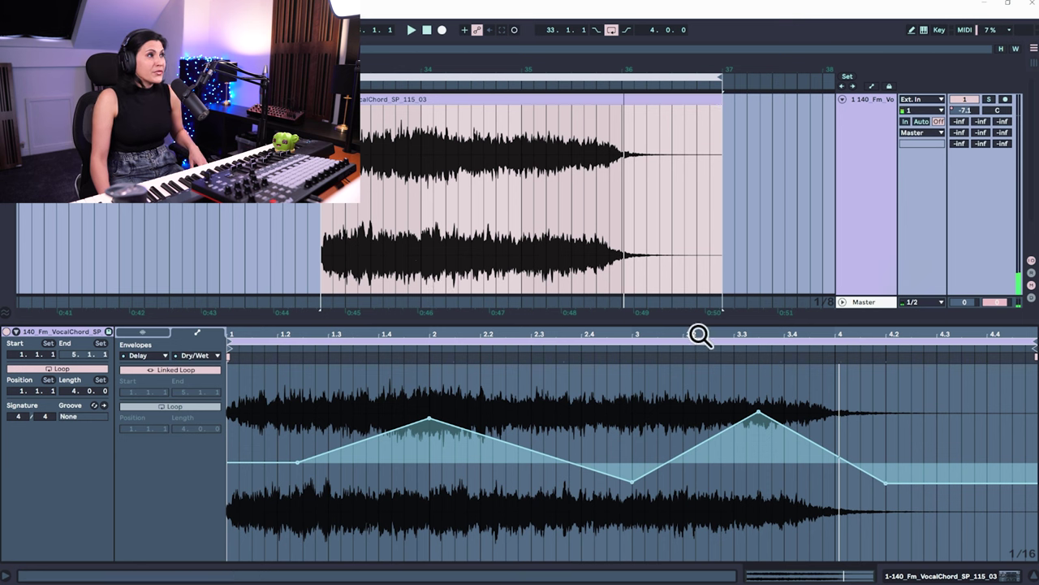
key("a")
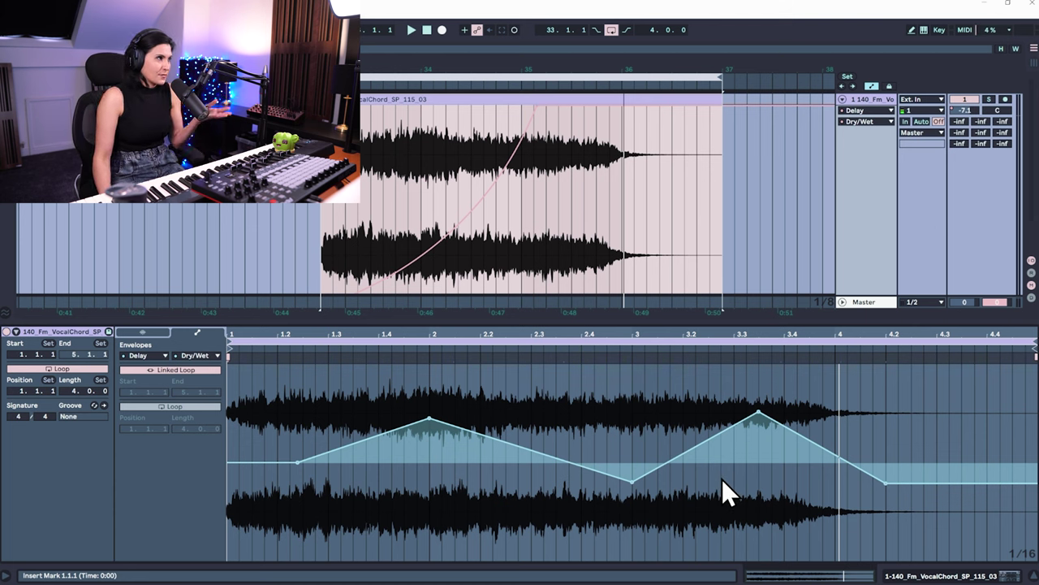
Step: Draw a clip Transposition envelope ramping from 0 st to +16 st between beats 1.2 and 3.3, and play it back
left_click(149, 354)
left_click(146, 367)
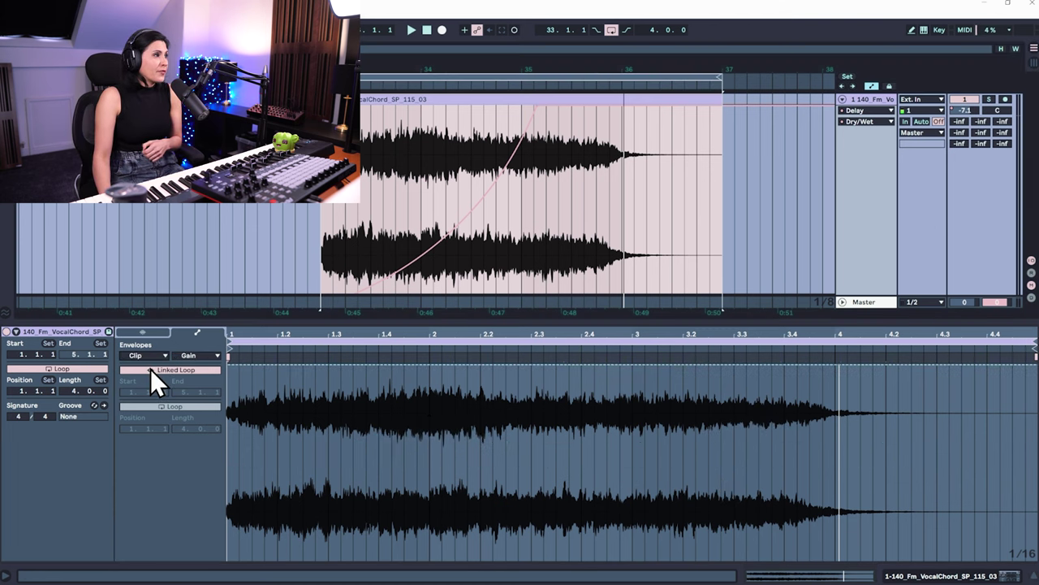
left_click(197, 355)
left_click(209, 382)
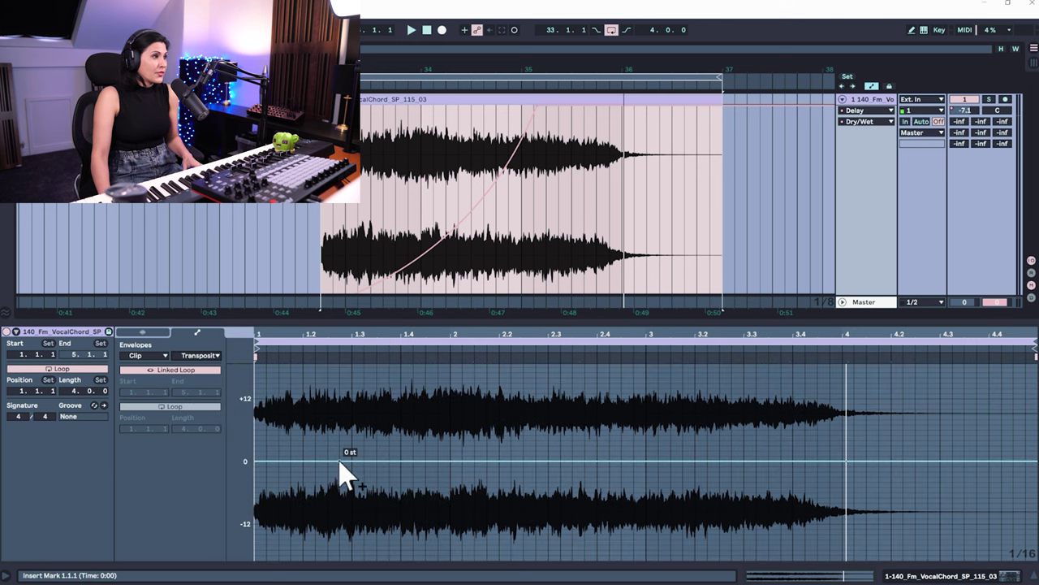
left_click_drag(455, 461, 731, 376)
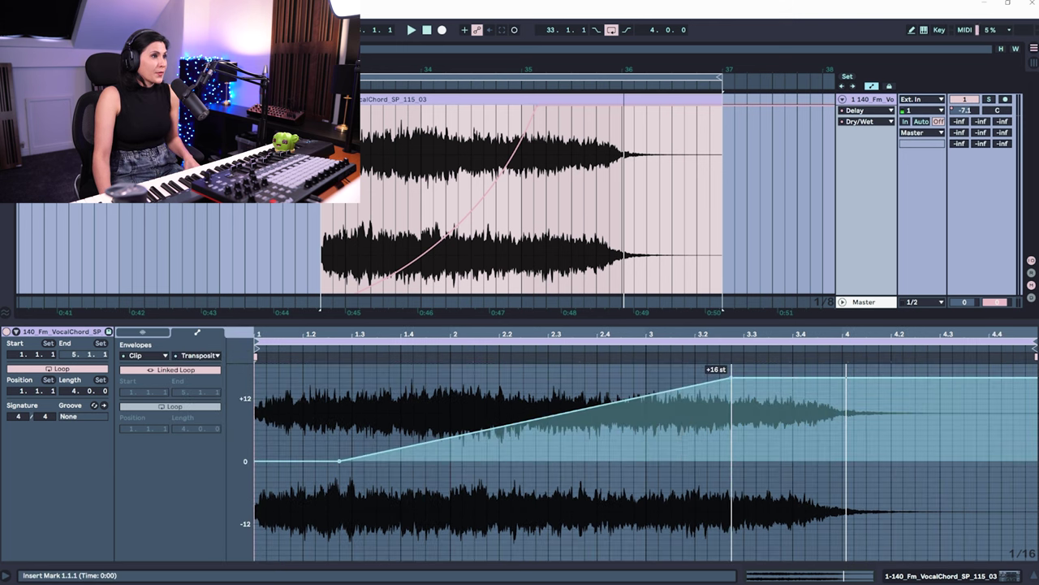
key("space")
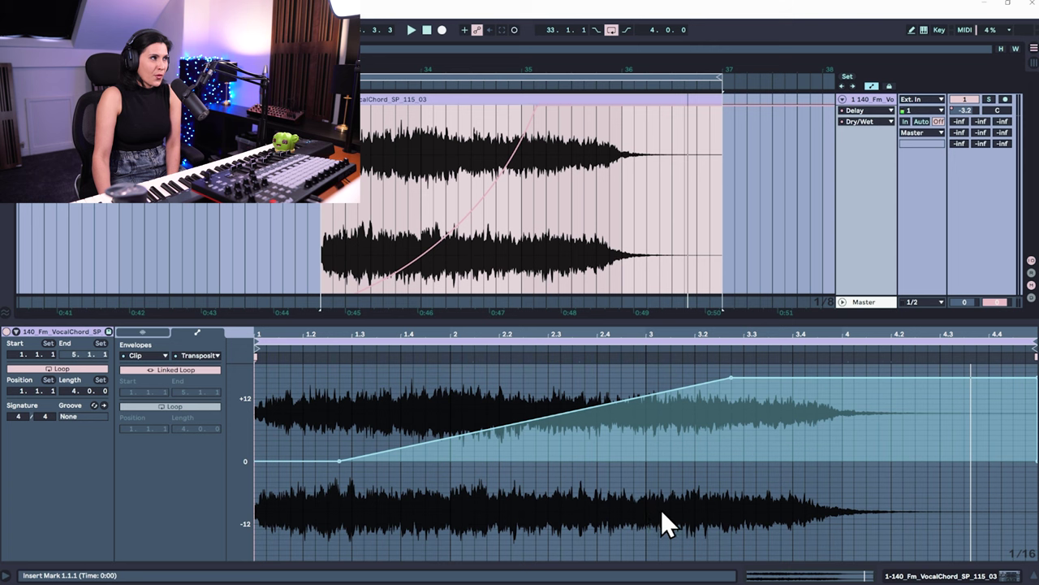
Step: Change the clip's warp mode to Texture and set its Grain Size to 77.45
left_click(160, 333)
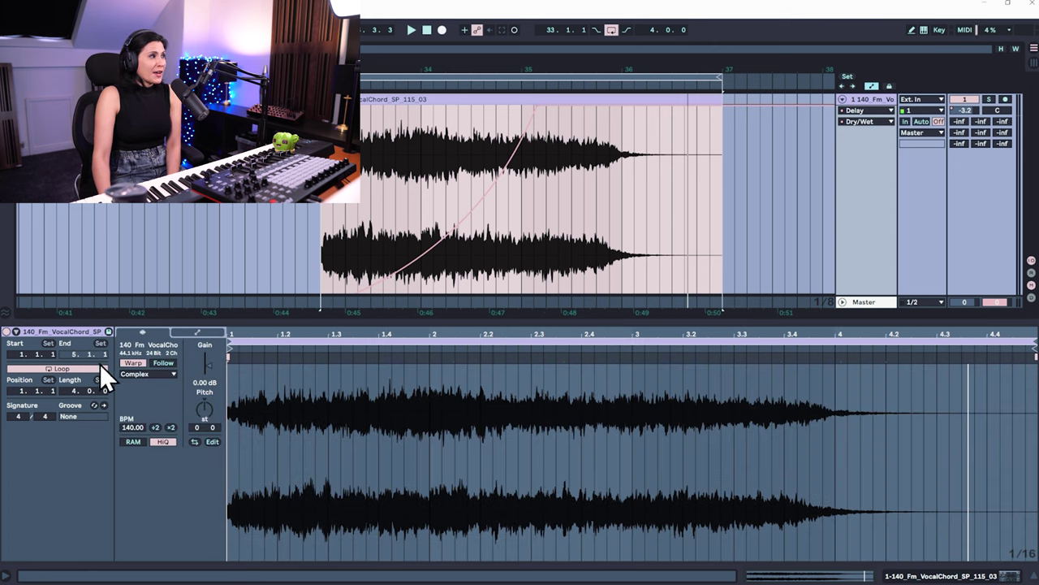
left_click(152, 371)
left_click(151, 403)
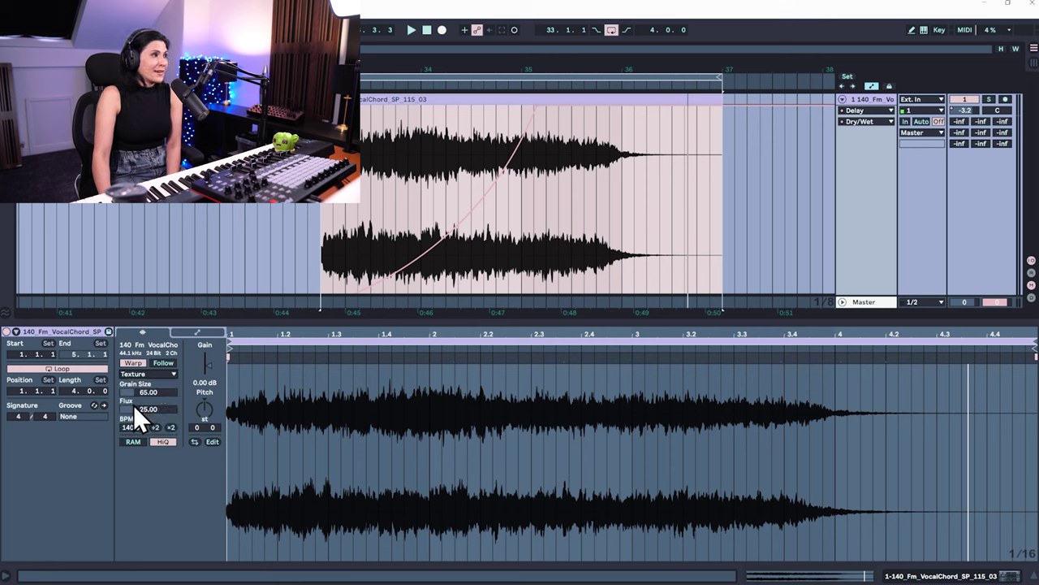
left_click_drag(149, 391, 149, 367)
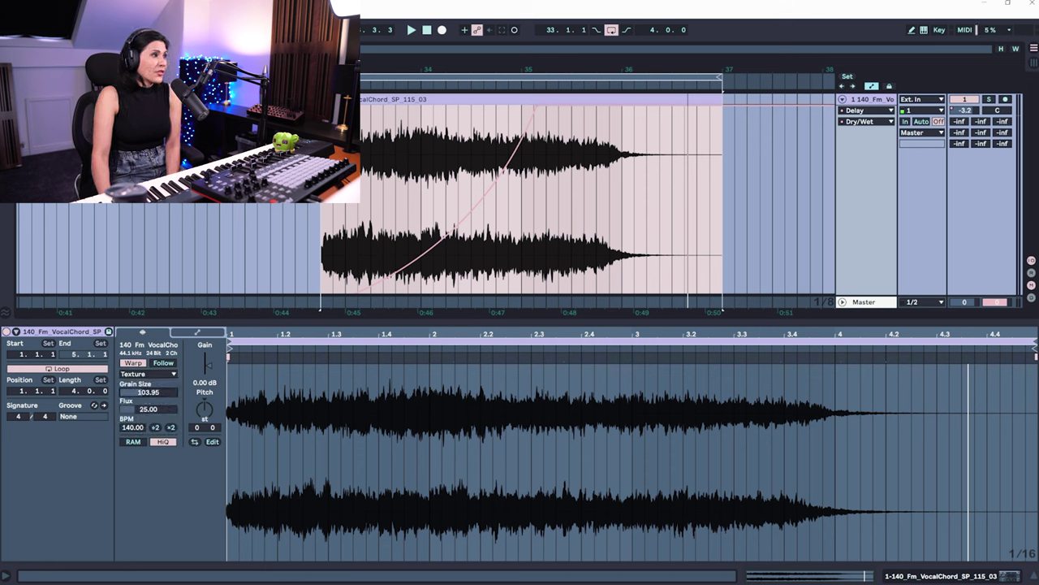
left_click_drag(148, 392, 148, 375)
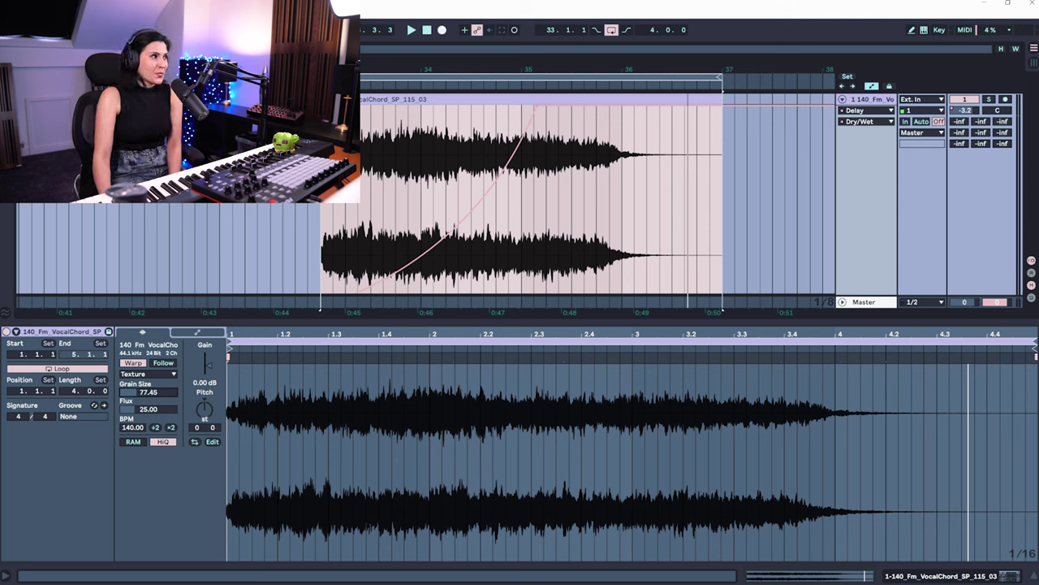
Step: Show the clip's Grain Size envelope after reviewing the available clip envelope parameters
left_click(195, 332)
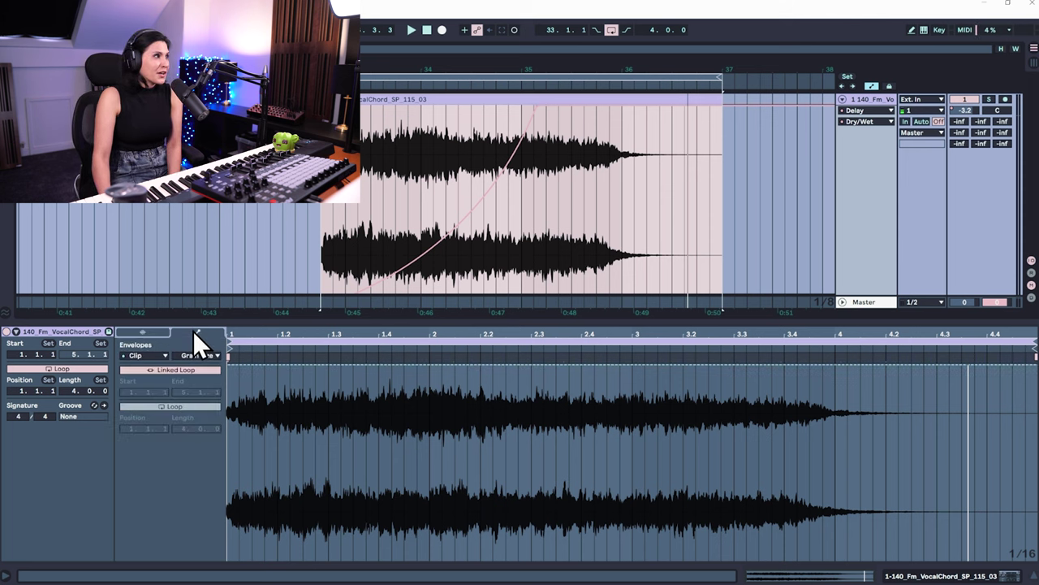
left_click(130, 355)
left_click(154, 355)
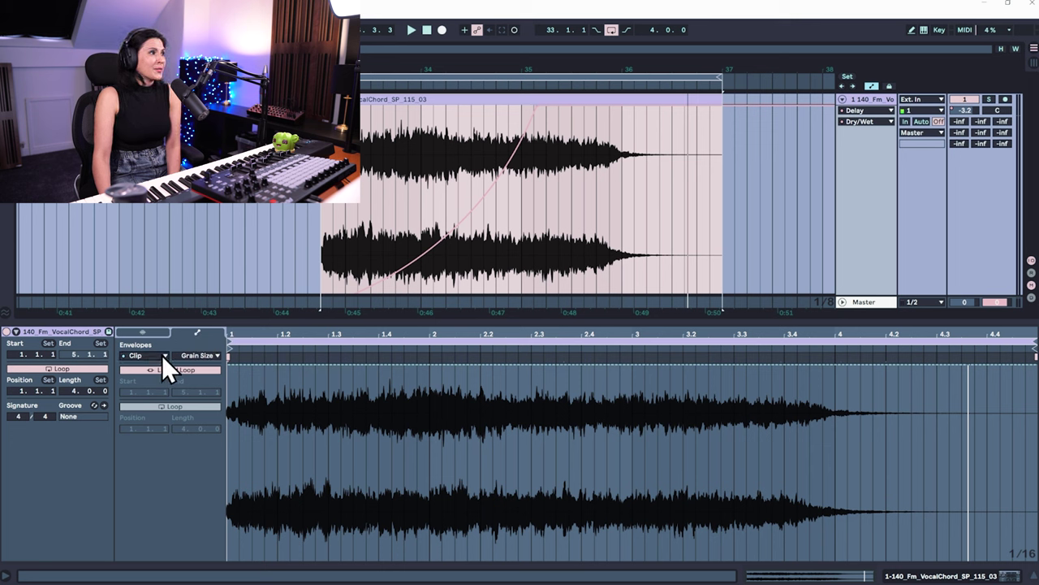
left_click(203, 356)
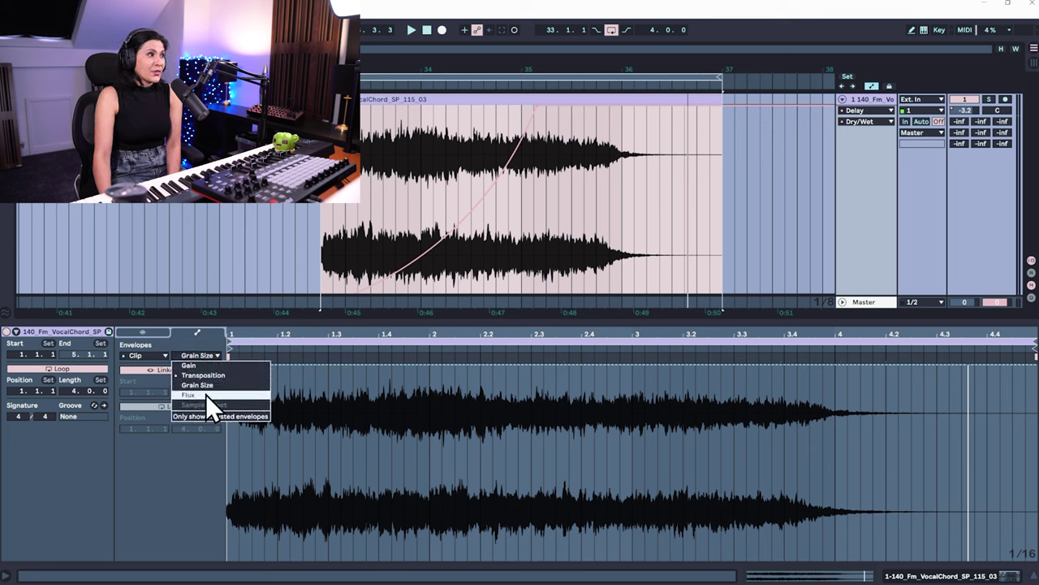
left_click(198, 349)
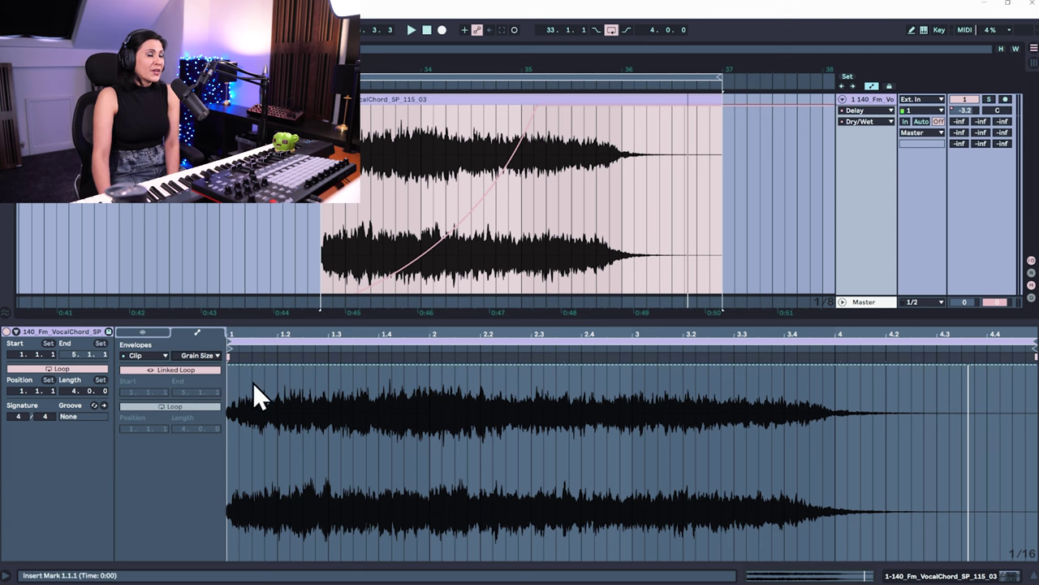
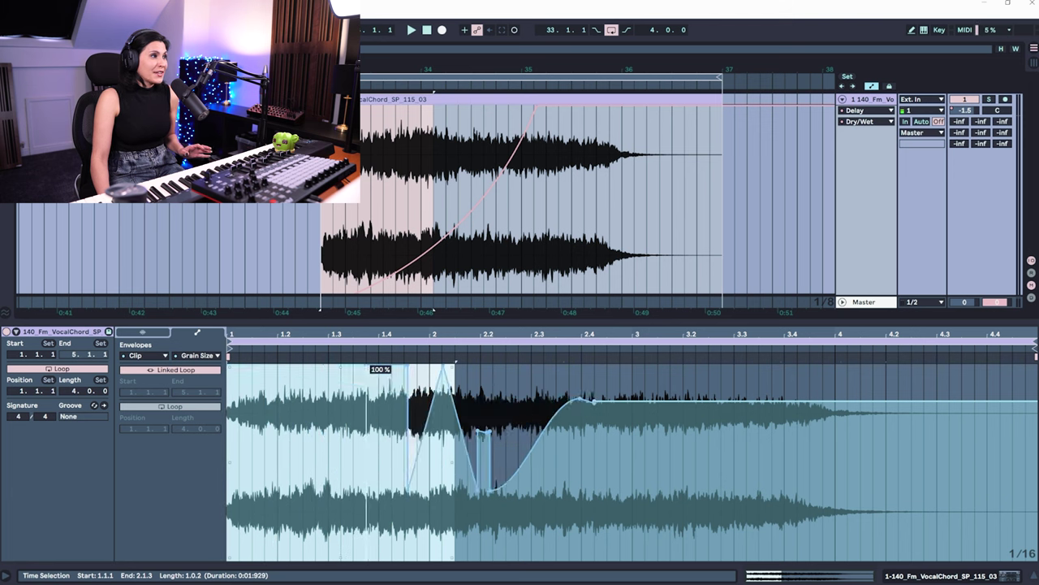
Step: Unlink the Grain Size envelope from the clip's loop and shorten its own loop to one bar, ending at 2.1.1
scroll(569, 447, "left", 3)
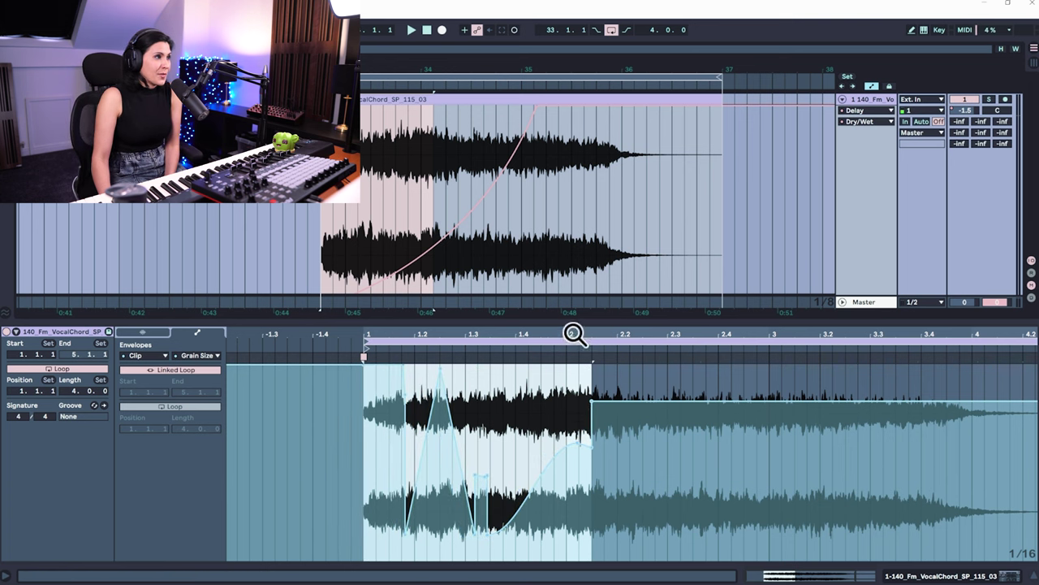
left_click_drag(576, 332, 448, 332)
left_click(250, 430)
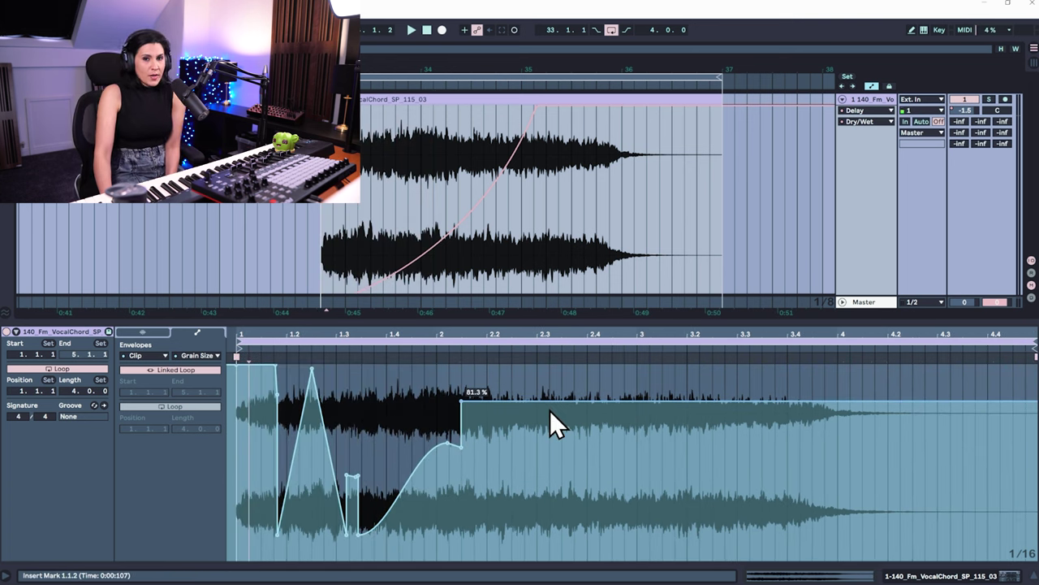
left_click(160, 370)
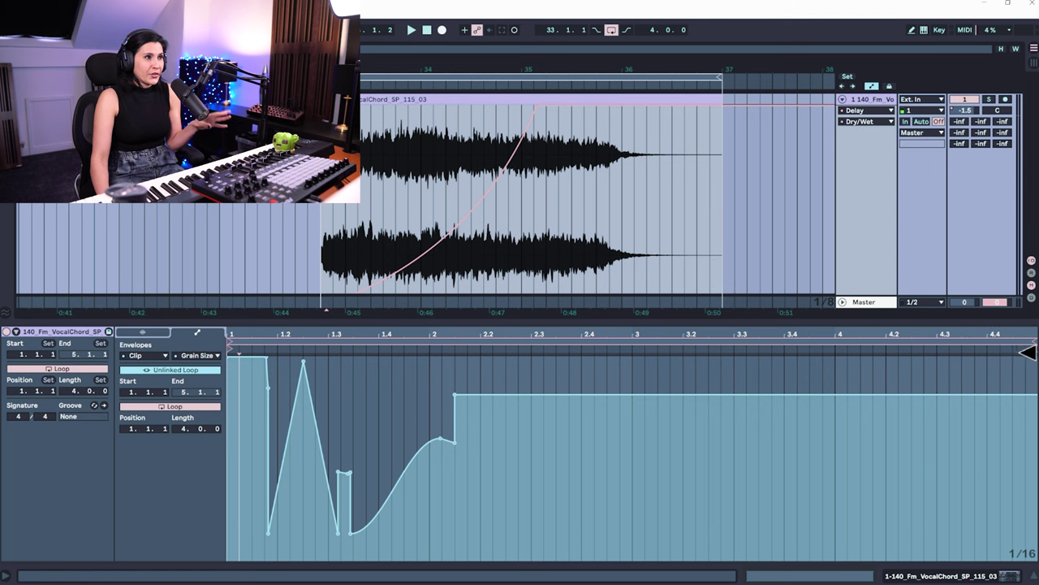
left_click_drag(1033, 346, 430, 350)
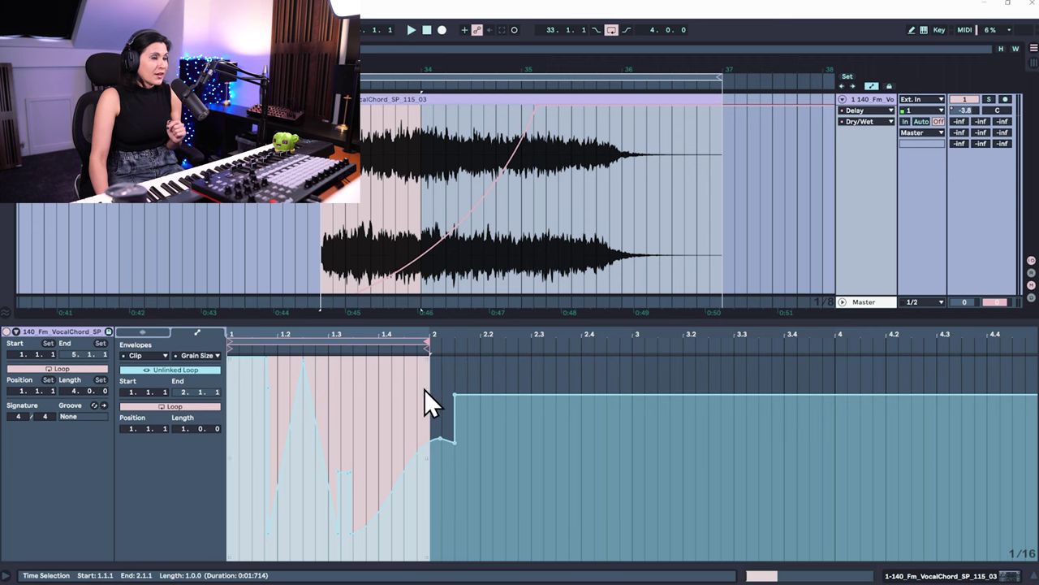
left_click(423, 344)
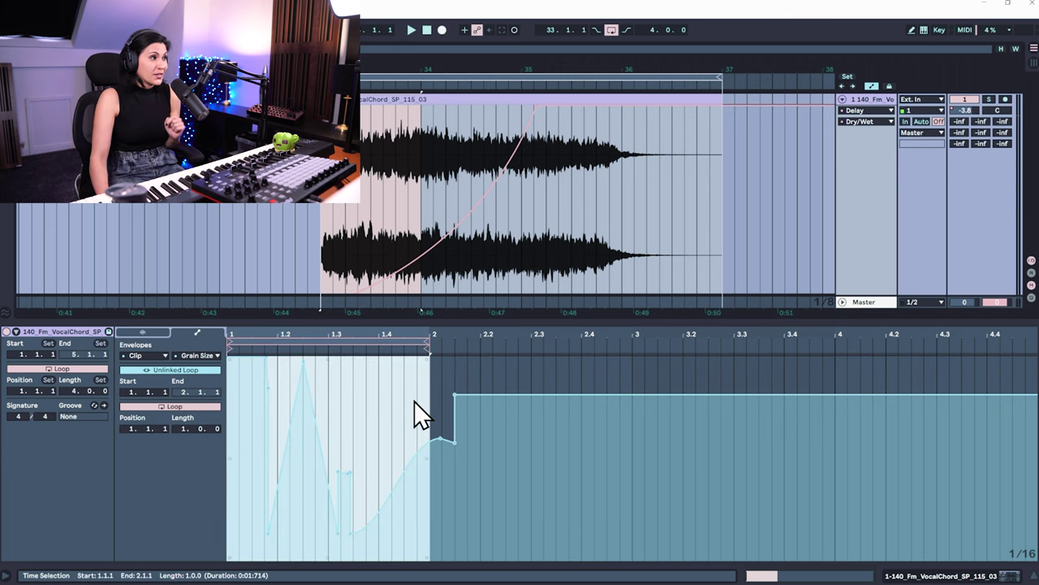
left_click(365, 424)
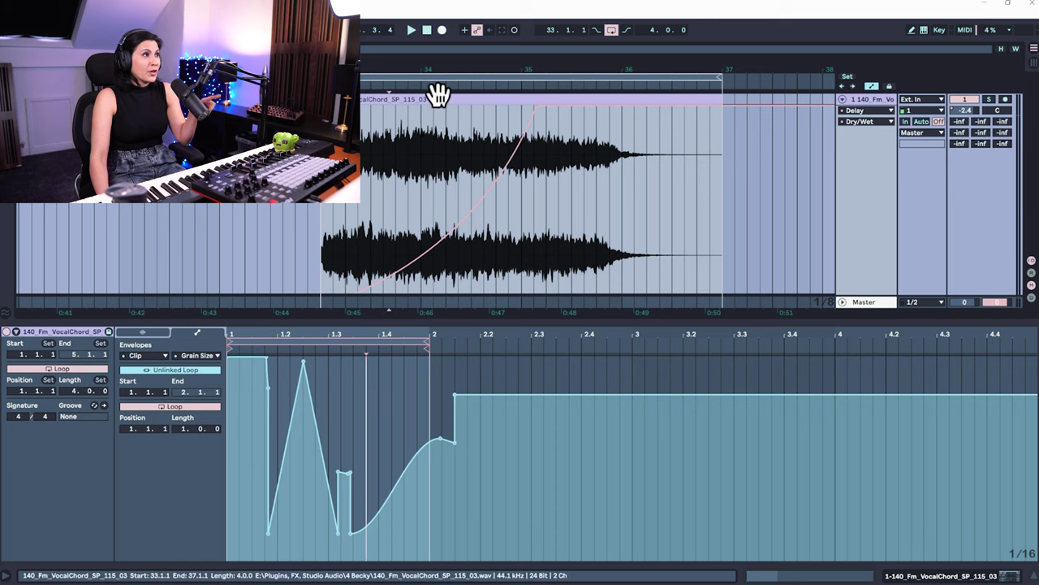
Step: Examine the top of the Delay Dry/Wet curve and play the clip with the one-bar Grain Size loop
mouse_move(534, 124)
left_click_drag(533, 112, 533, 108)
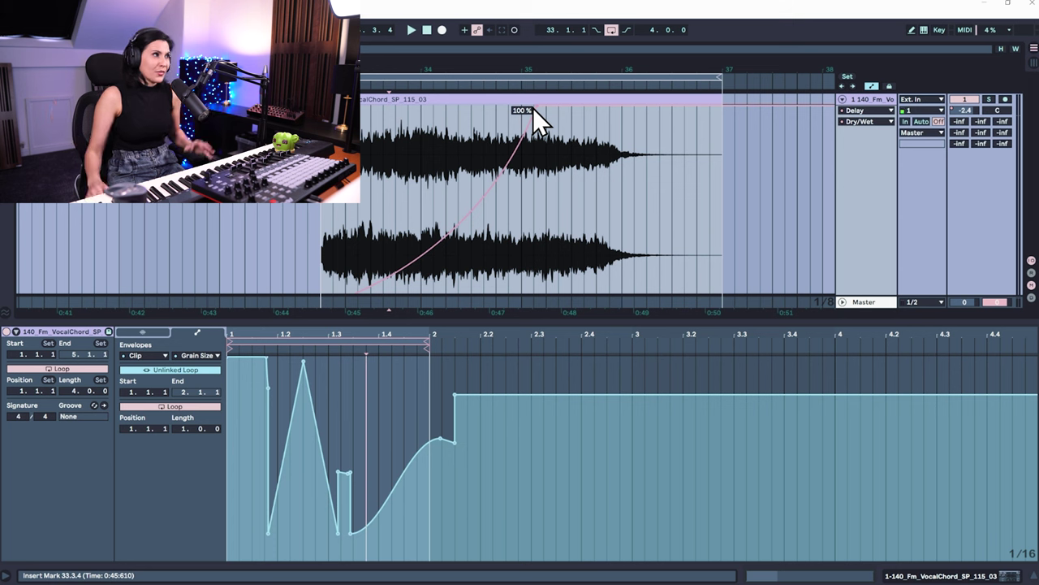
key("space")
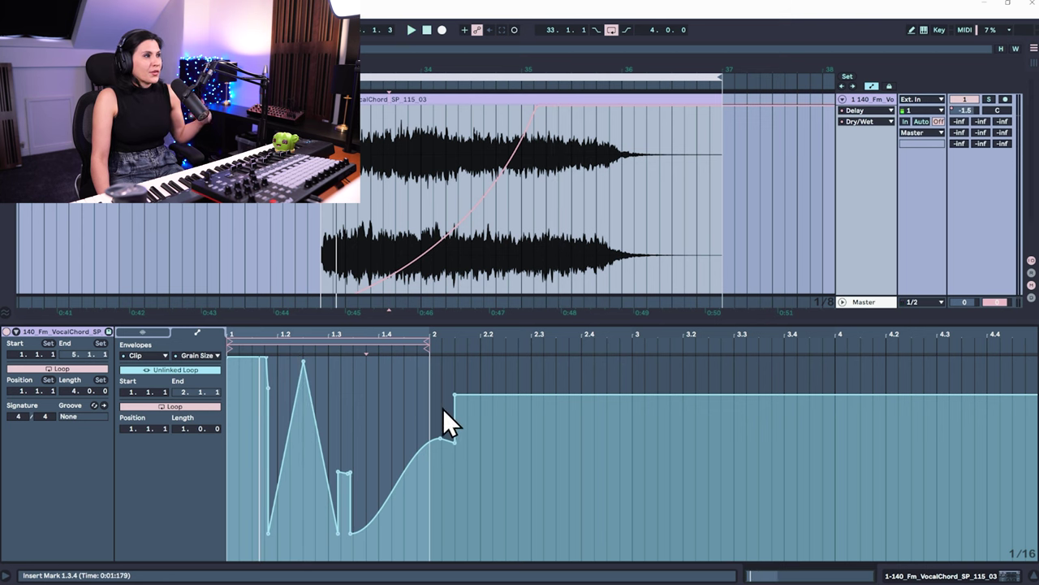
Step: Compress the first bar of the Grain Size envelope into the first beat, ending at 1.2.1, and duplicate it onto the second beat
left_click_drag(429, 390, 209, 464)
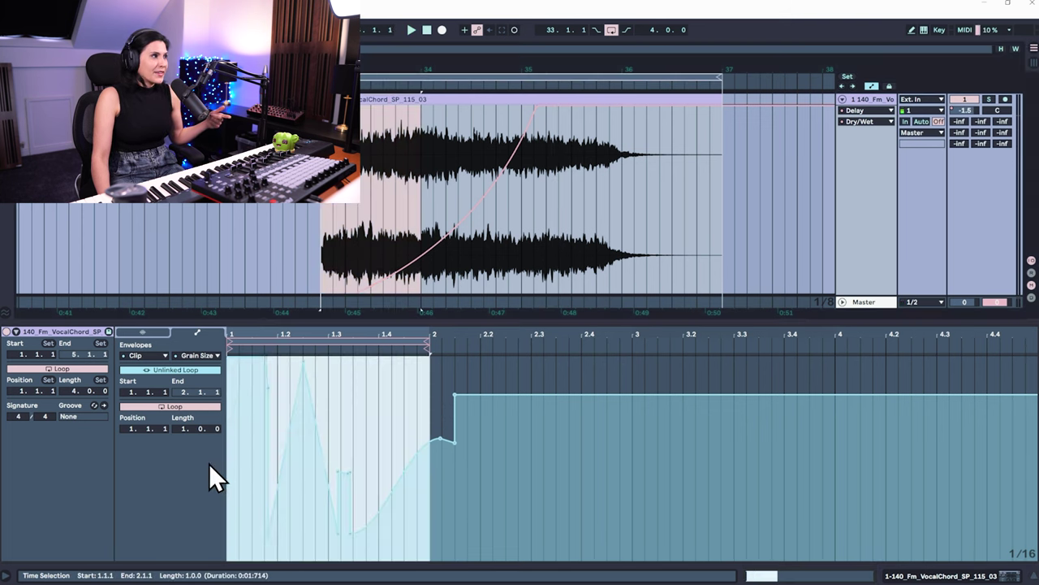
mouse_move(431, 460)
left_mouse_down()
mouse_move(274, 423)
mouse_move(282, 382)
mouse_move(220, 452)
left_mouse_up()
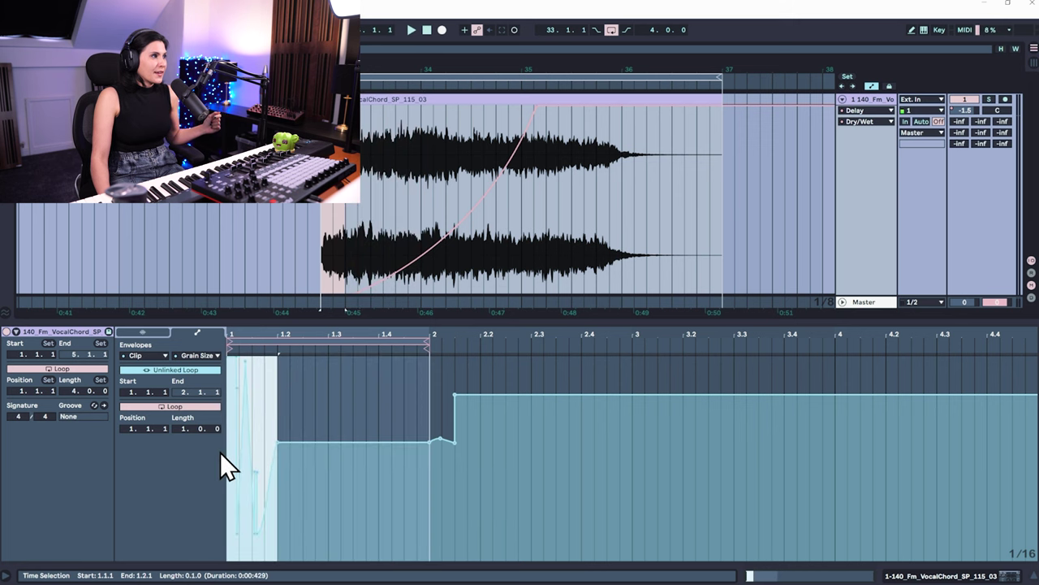
key("ctrl+d")
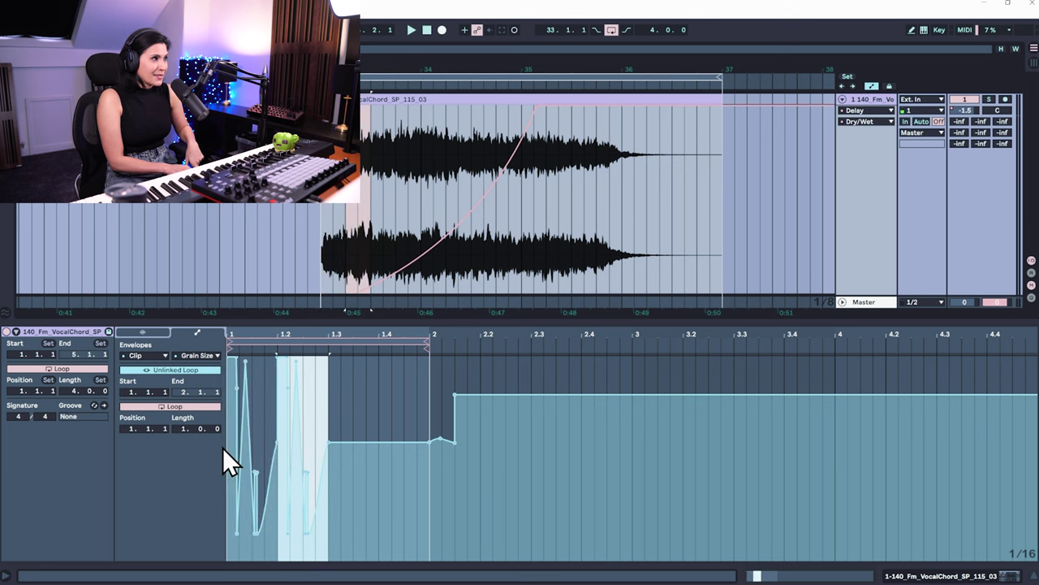
Step: Duplicate the one-beat Grain Size pattern onto the third and fourth beats of the first bar and play the clip
key("ctrl+d")
key("ctrl+d")
left_click(325, 411)
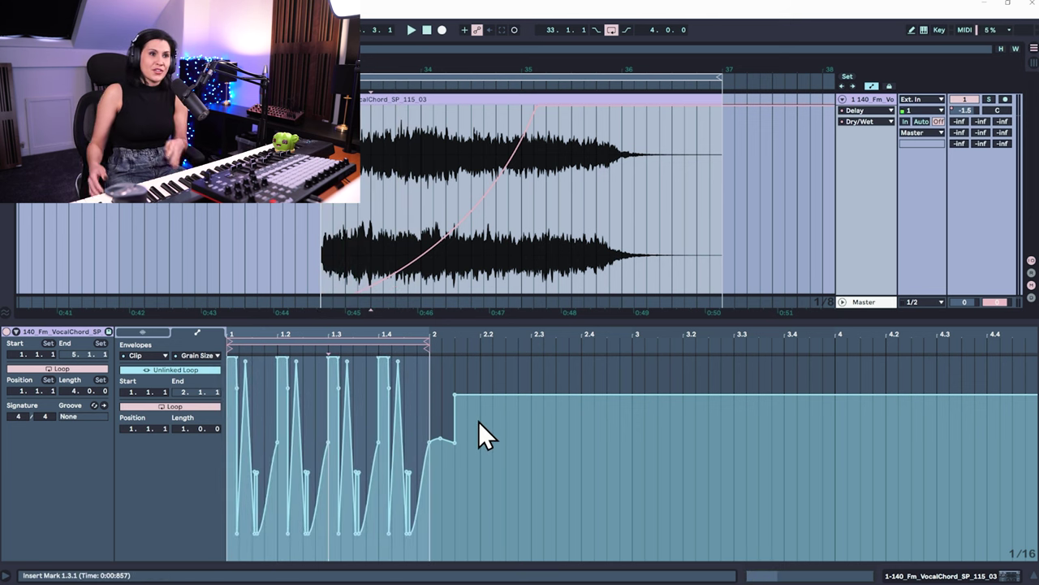
key("space")
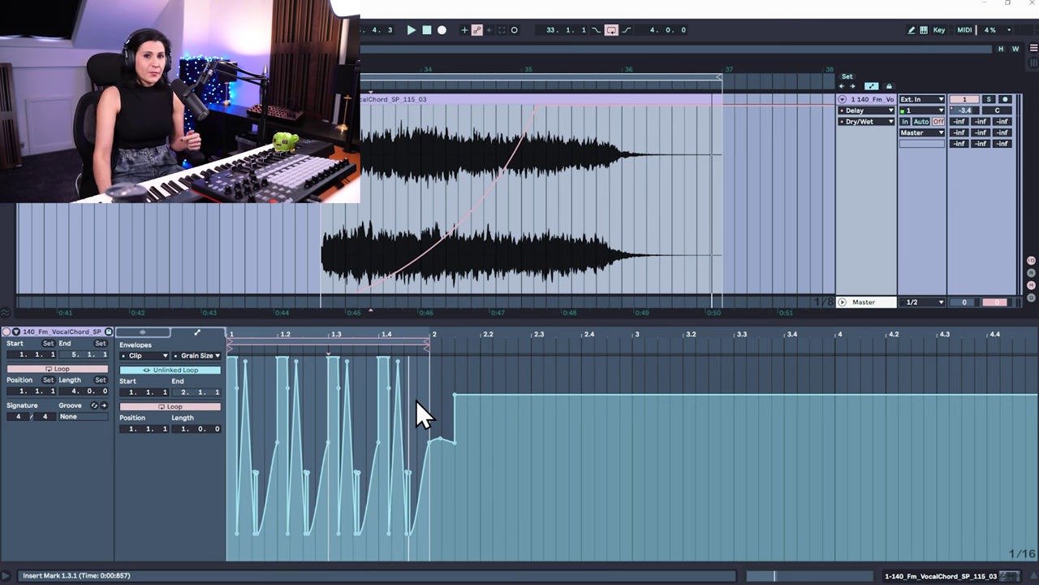
Step: Add a MIDI track with a Wavetable instrument below the vocal chord track and show the automation lanes
left_click(869, 98)
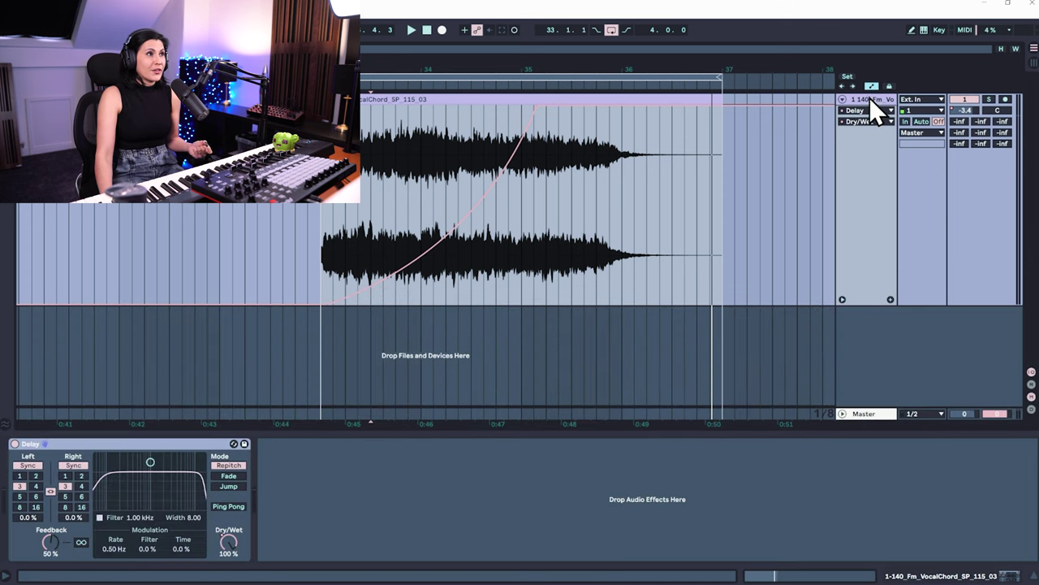
key("ctrl+shift+t")
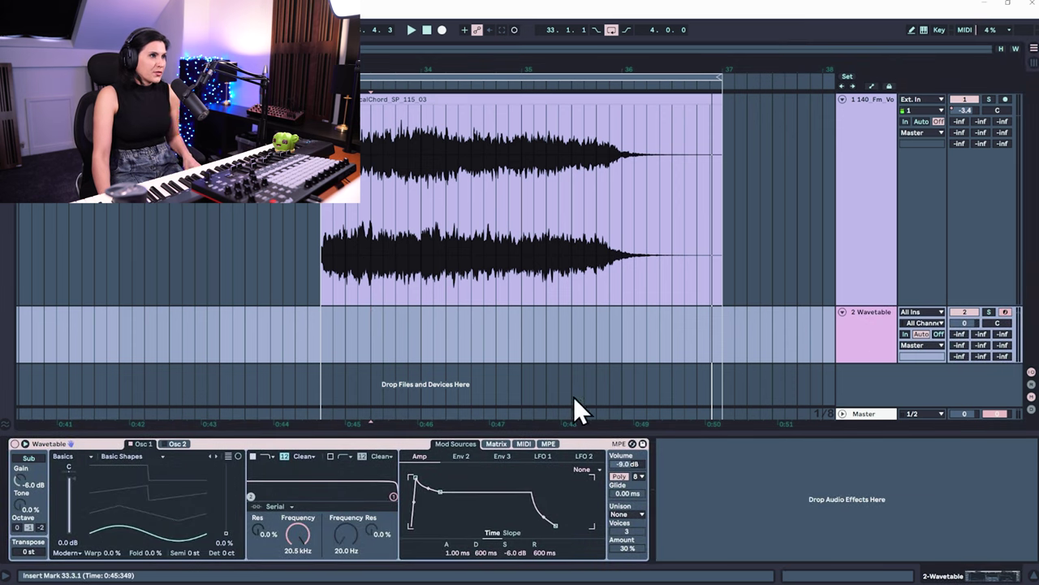
key("a")
Step: Show Wavetable's Filter 2 Frequency automation in the new track's lane
left_click(867, 322)
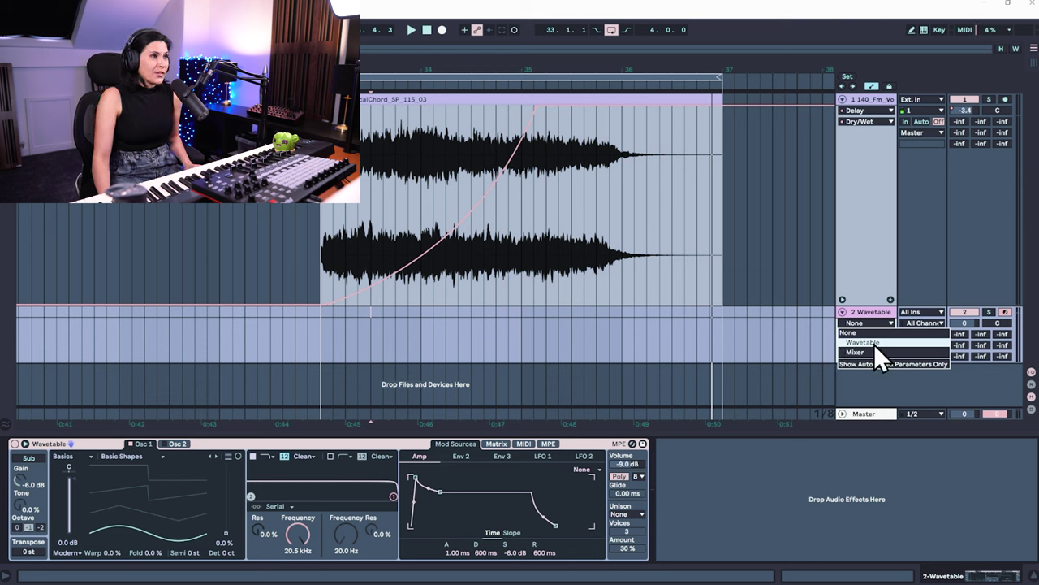
left_click(874, 342)
left_click(872, 335)
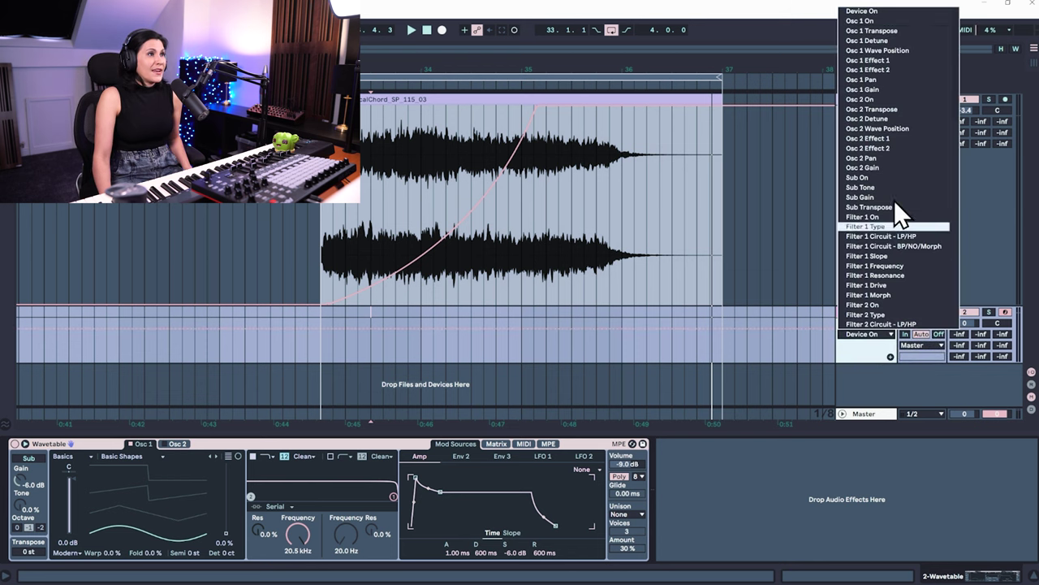
scroll(894, 138, "down", 10)
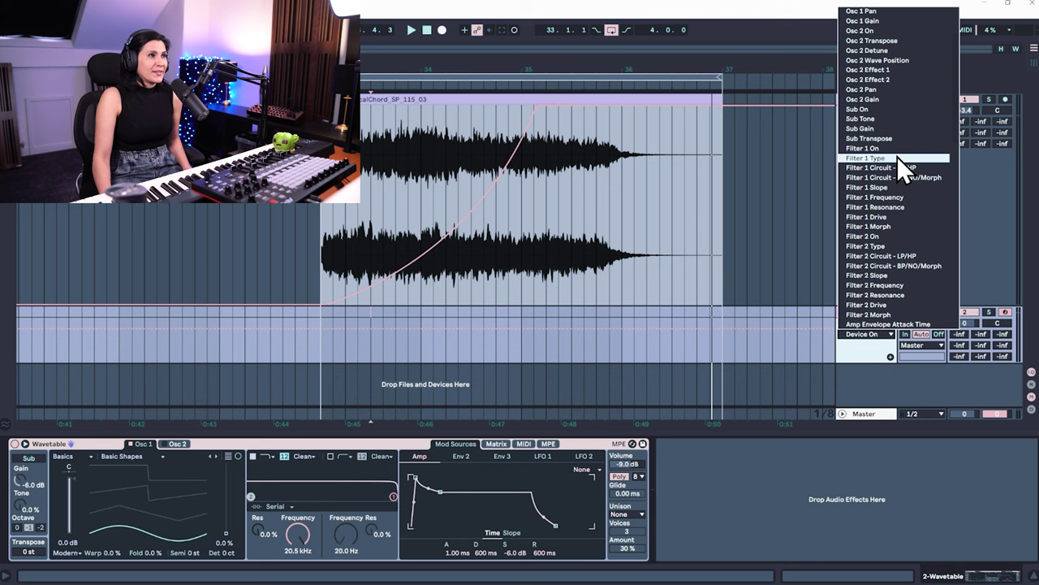
left_click(861, 345)
left_click(344, 534)
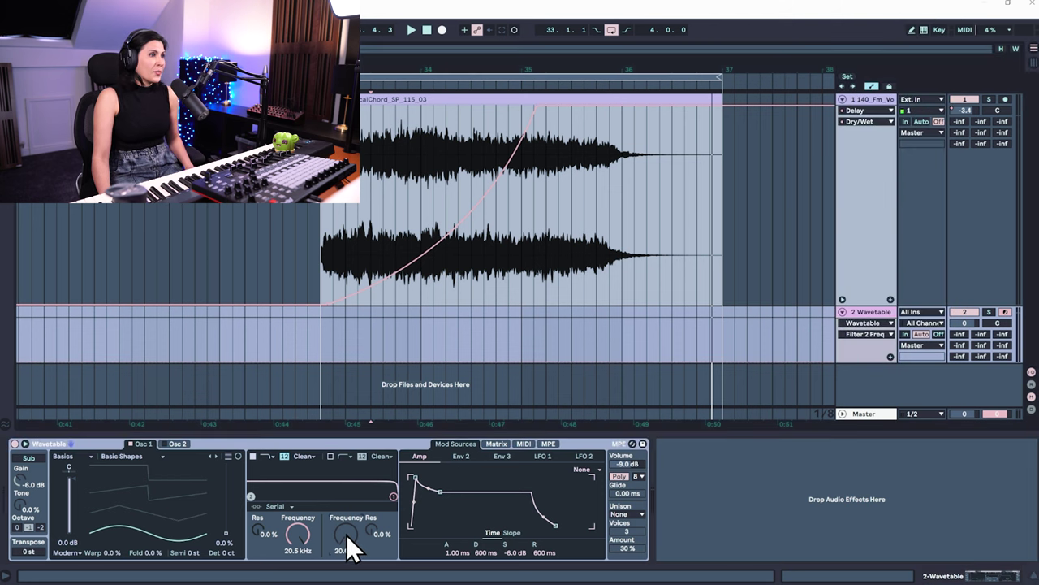
Step: Create a four-bar MIDI clip from bar 33 on the Wavetable track, containing two G3 notes and one D3 note
left_click(394, 352)
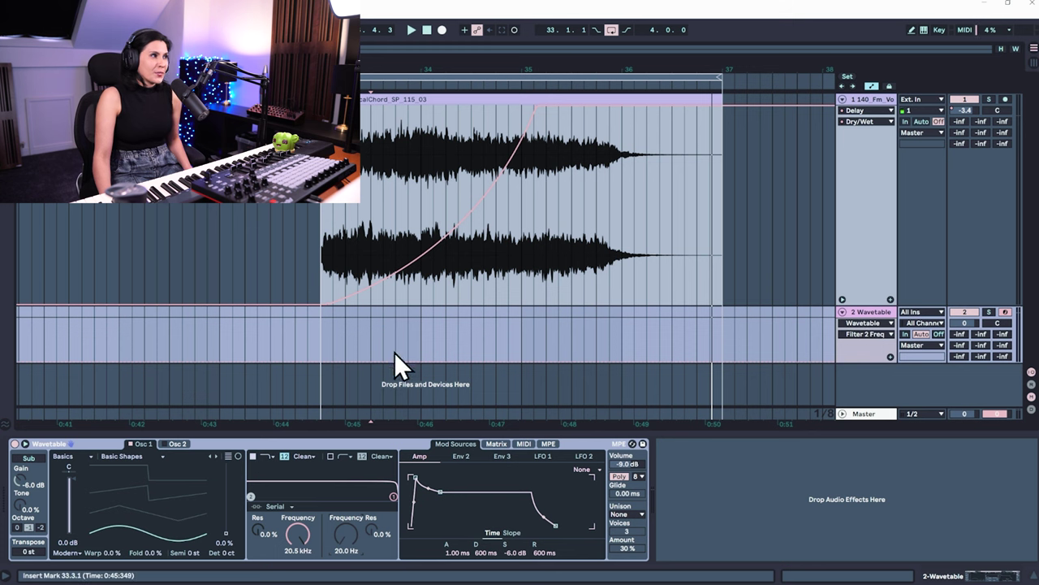
mouse_move(348, 364)
left_mouse_down()
mouse_move(392, 362)
mouse_move(528, 322)
mouse_move(632, 320)
mouse_move(658, 349)
mouse_move(662, 339)
left_mouse_up()
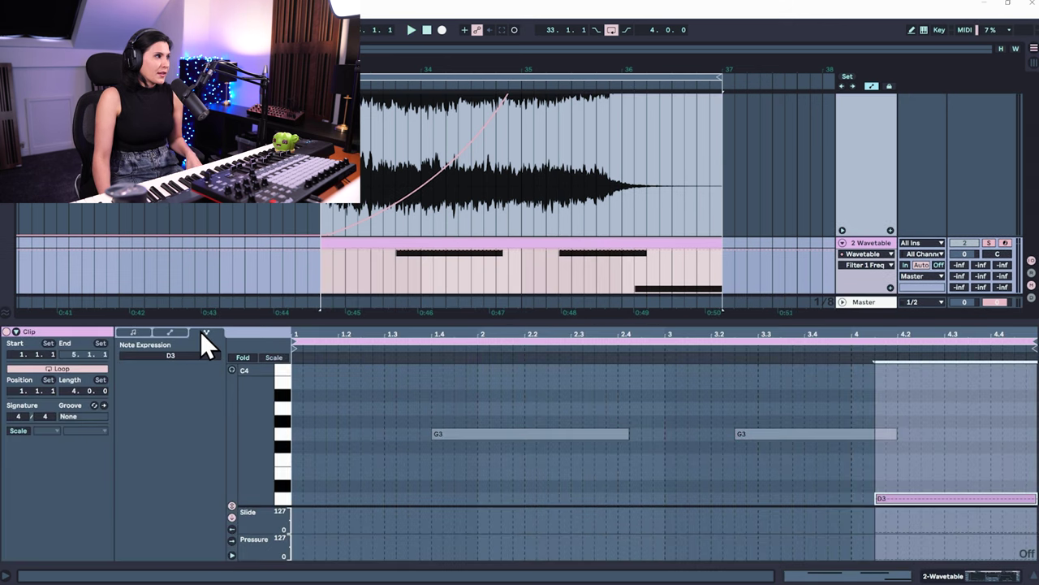
Step: Open the MIDI clip's envelopes and examine the devices and Wavetable parameters available for modulation
left_click(172, 333)
left_click(162, 354)
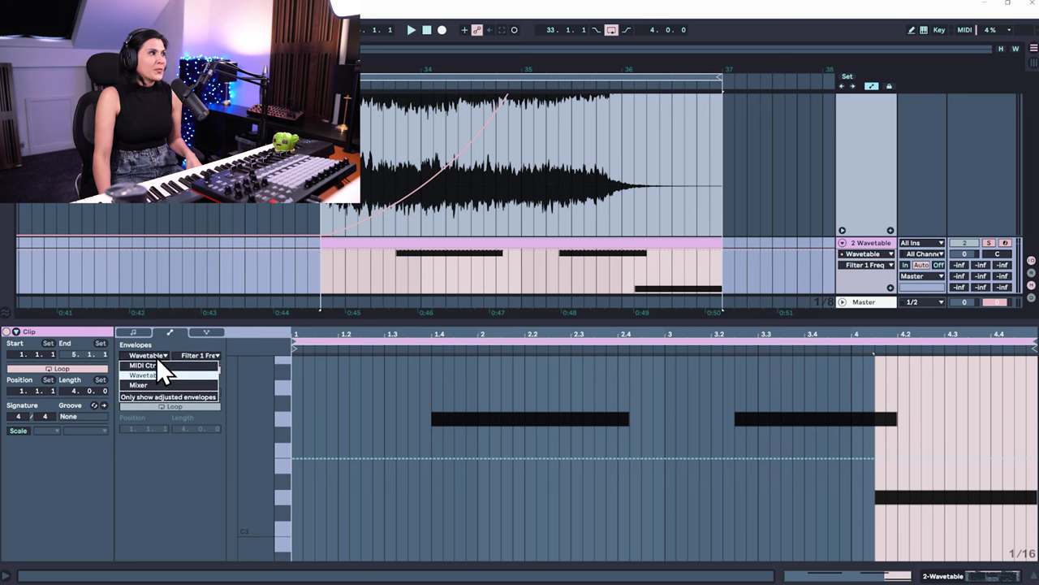
left_click(204, 355)
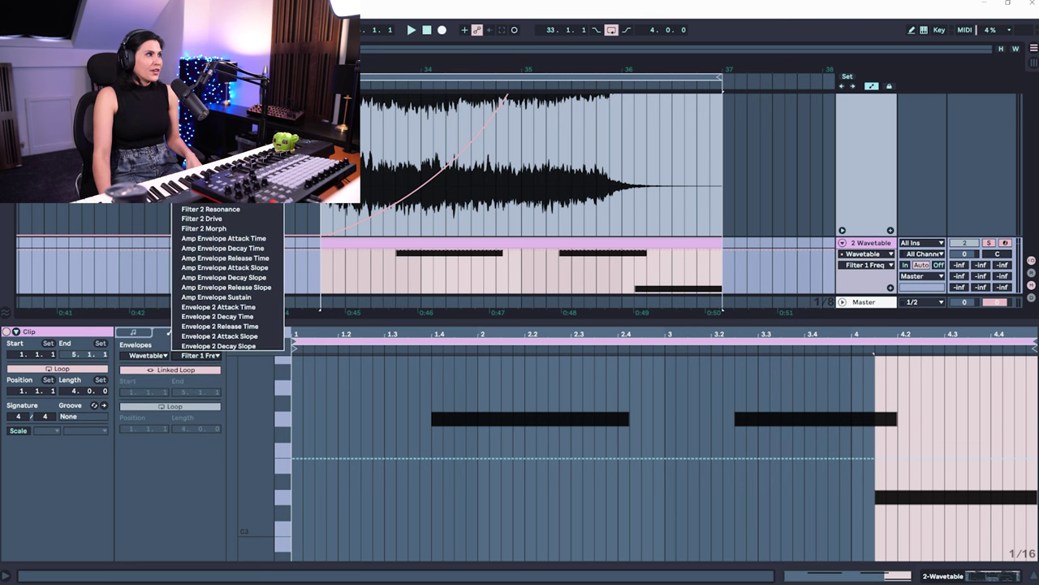
left_click(156, 479)
Step: Keep Wavetable as the envelope device and unlink the Filter 1 Frequency envelope from the MIDI clip's loop
left_click(161, 355)
left_click(183, 374)
left_click(176, 371)
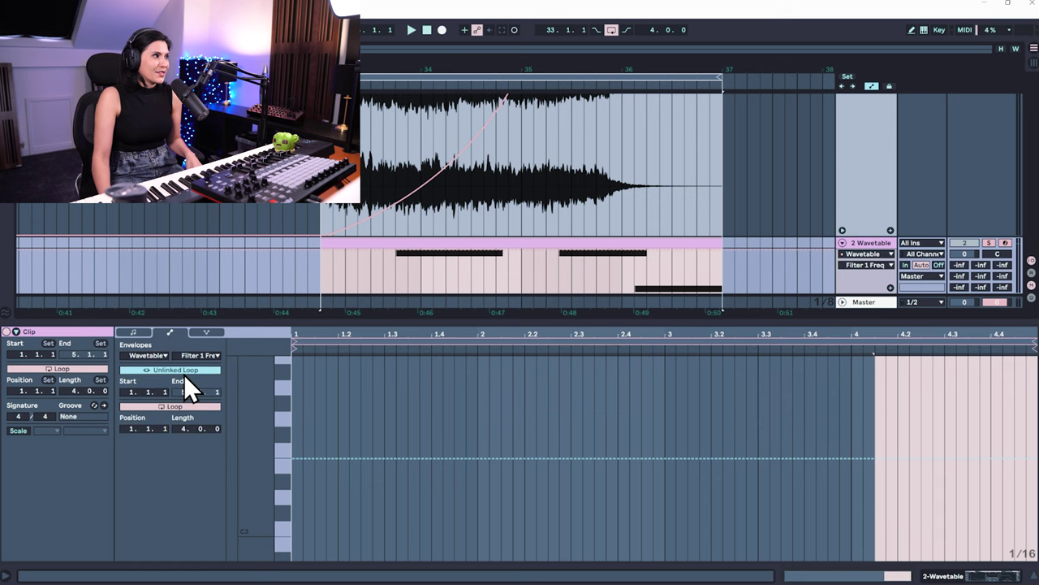